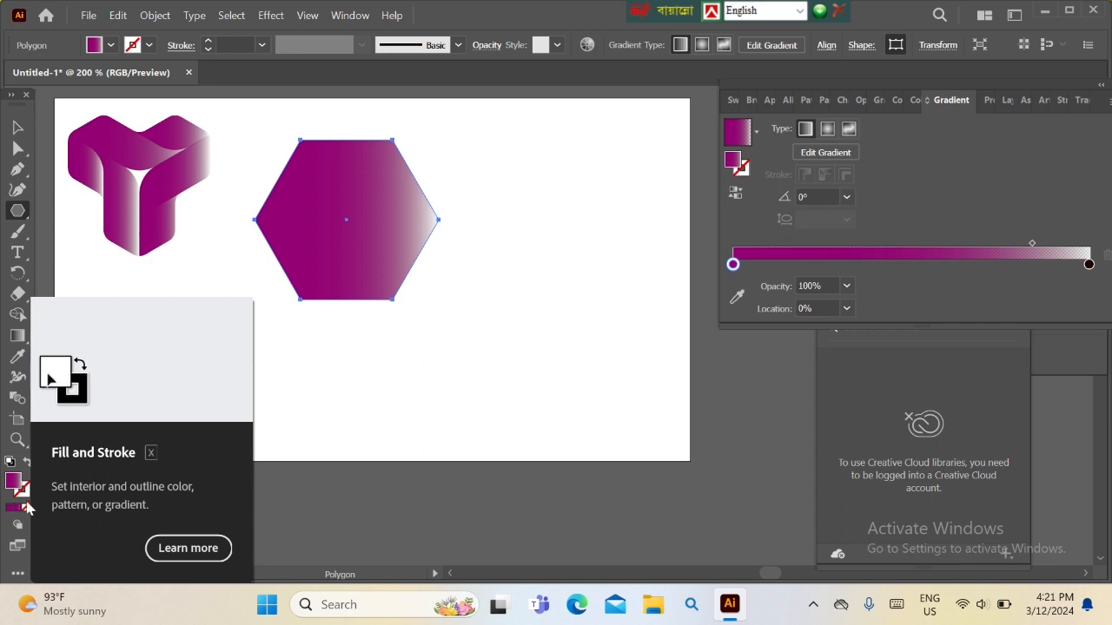
Step: Remove the hexagon's gradient fill and give it a black stroke
click(26, 508)
click(25, 491)
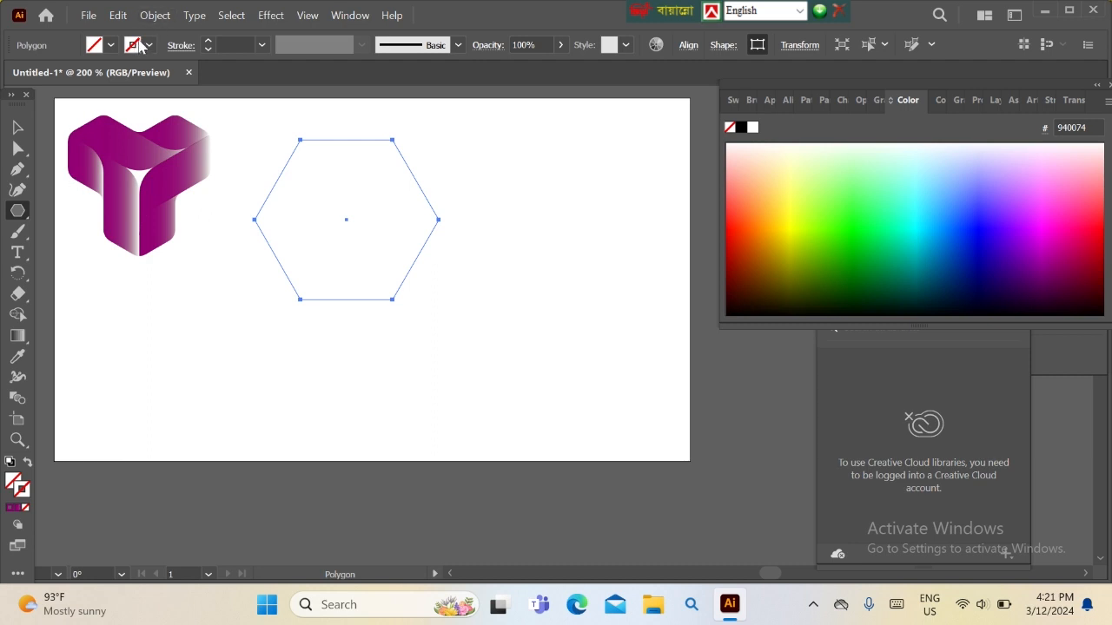
click(137, 45)
click(49, 74)
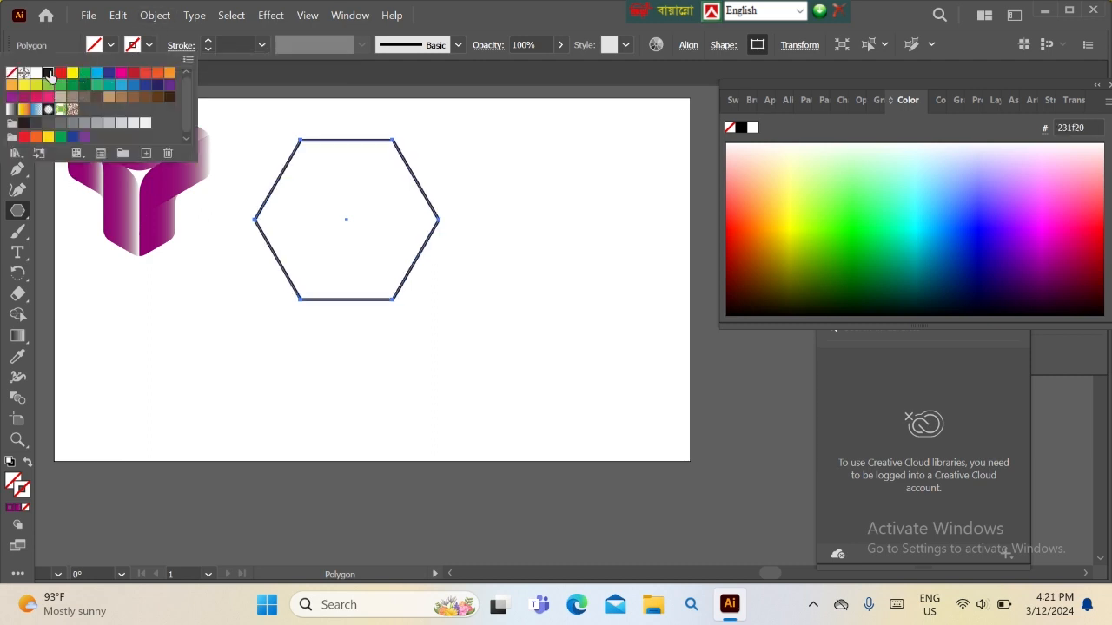
key(Escape)
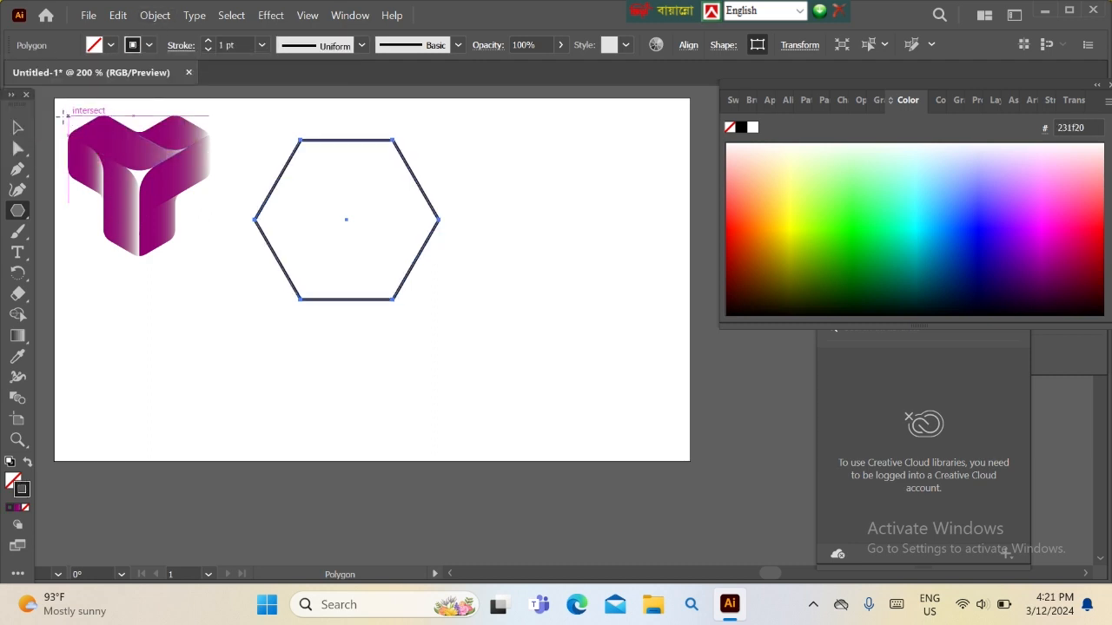
Step: Reduce the hexagon's stroke weight to 0.25 pt
click(17, 127)
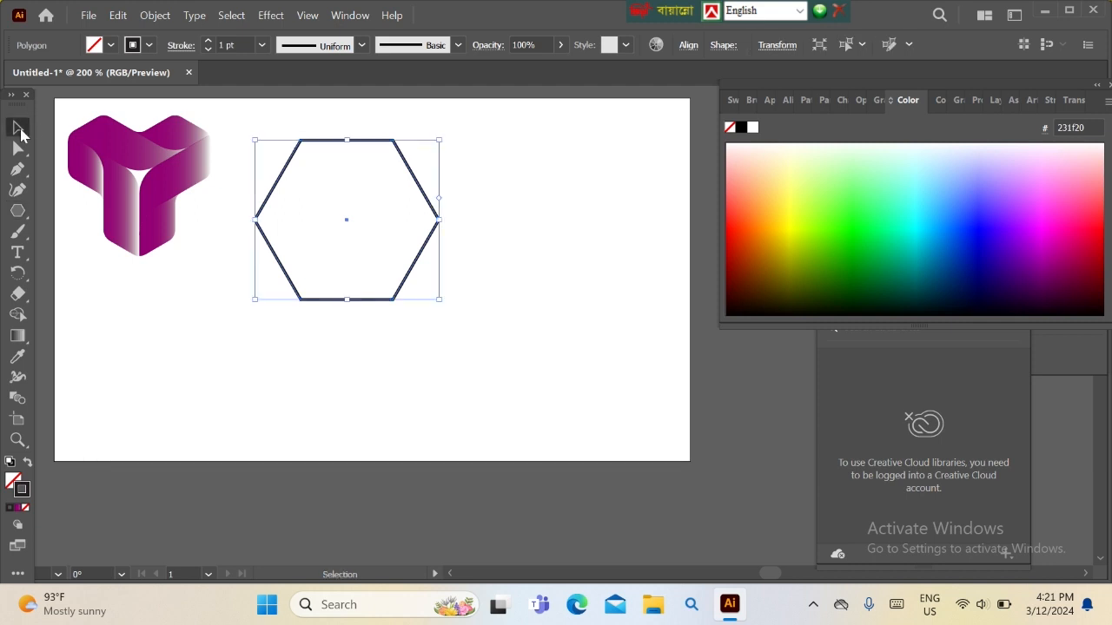
click(209, 49)
click(208, 49)
click(209, 50)
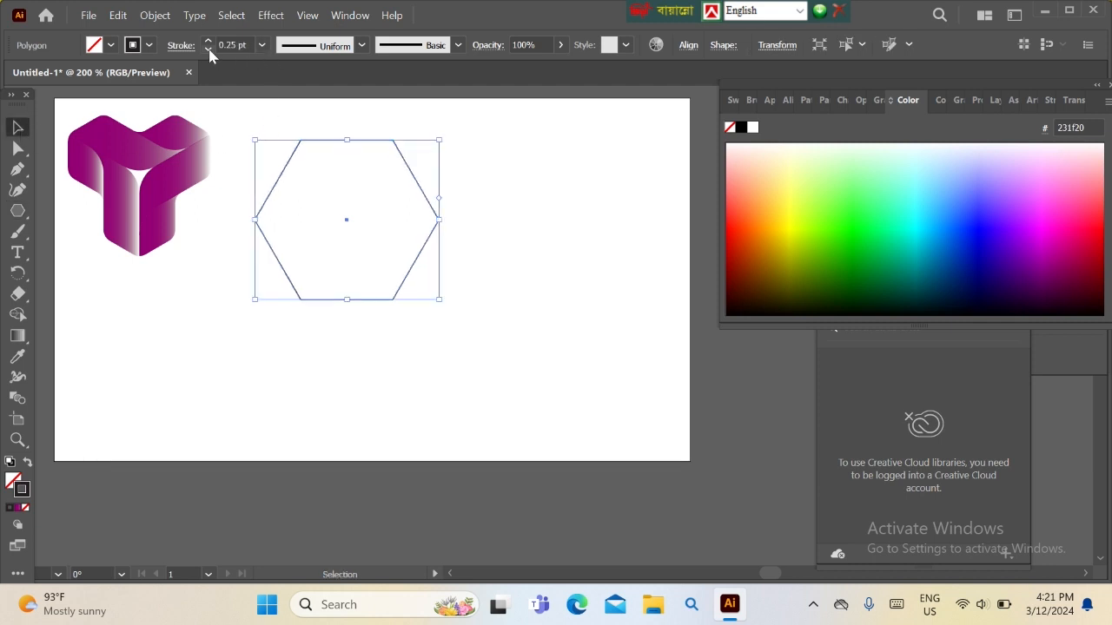
click(209, 50)
click(208, 40)
Step: Scale the hexagon down to about three quarters of its size and rotate it so one vertex points straight up
mouse_move(382, 302)
mouse_down()
mouse_move(387, 342)
mouse_move(420, 323)
mouse_move(400, 303)
mouse_up()
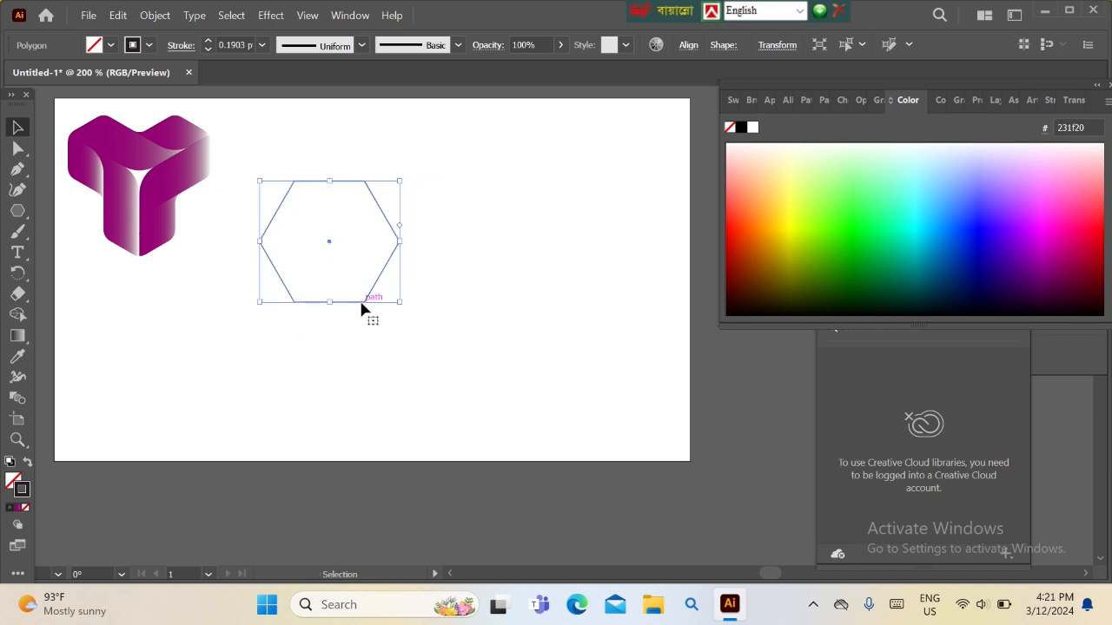
drag(360, 303, 412, 167)
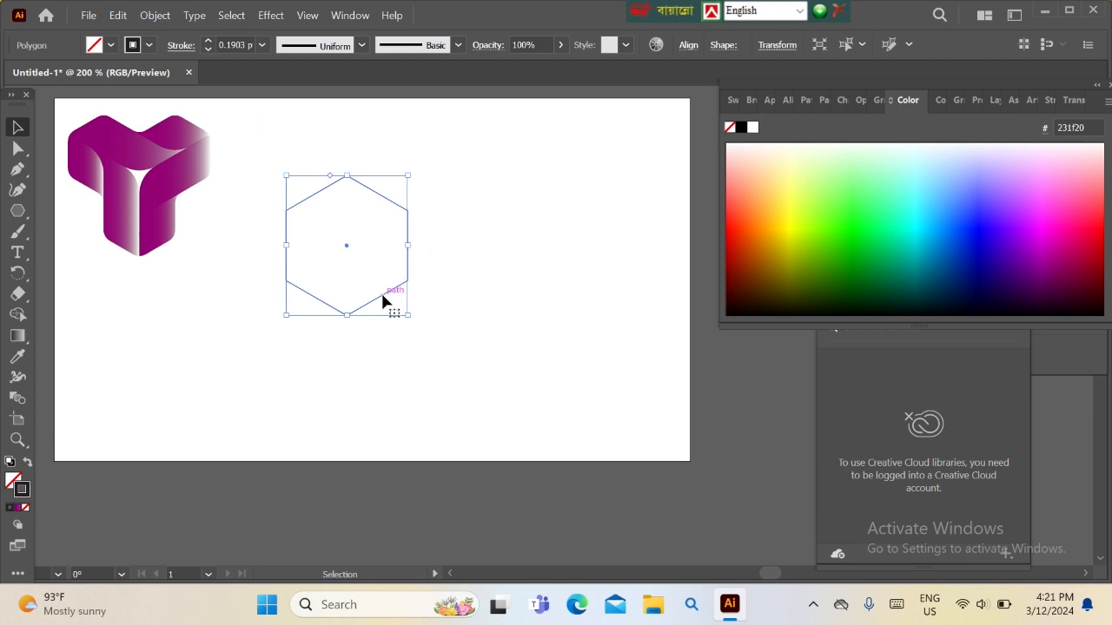
Step: Paste a copy of the hexagon in front and shift it horizontally to the right until the two share a vertical side
click(115, 17)
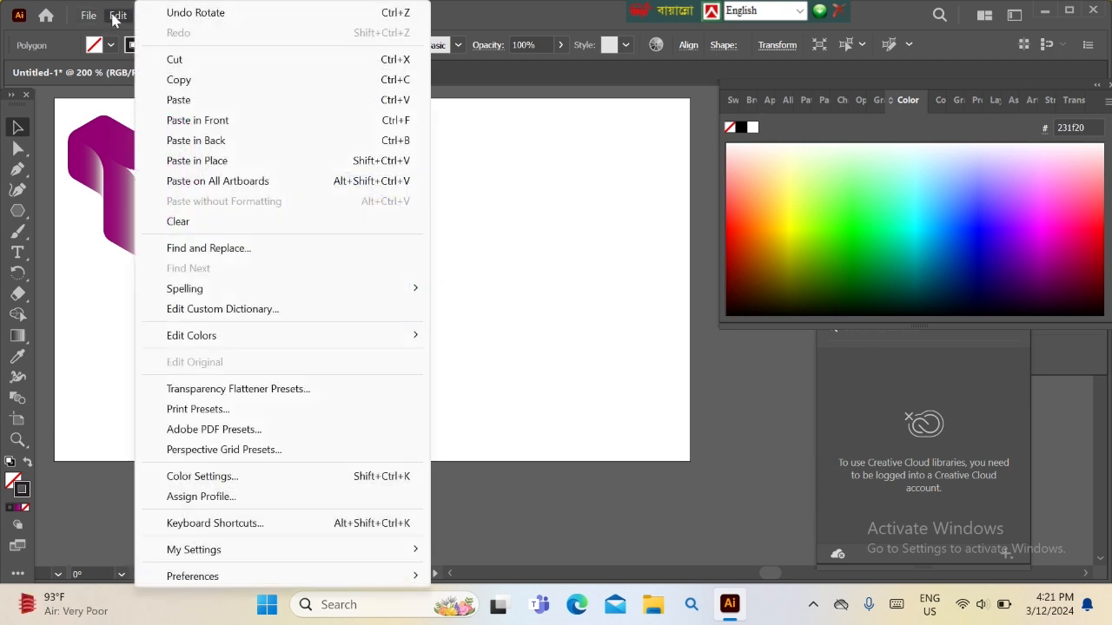
click(176, 80)
click(120, 17)
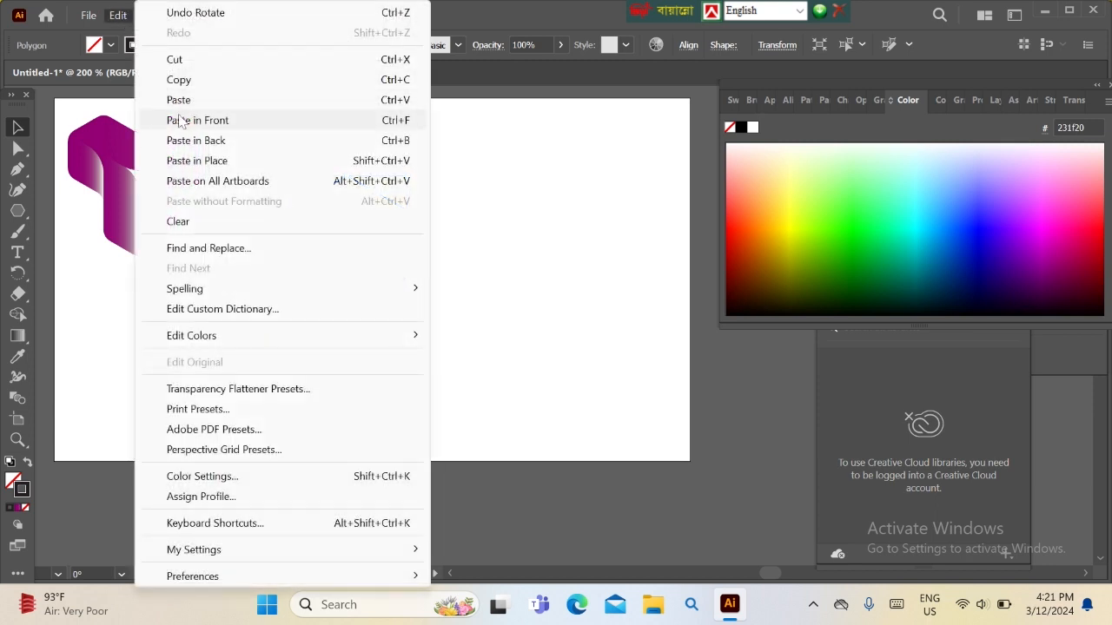
click(179, 120)
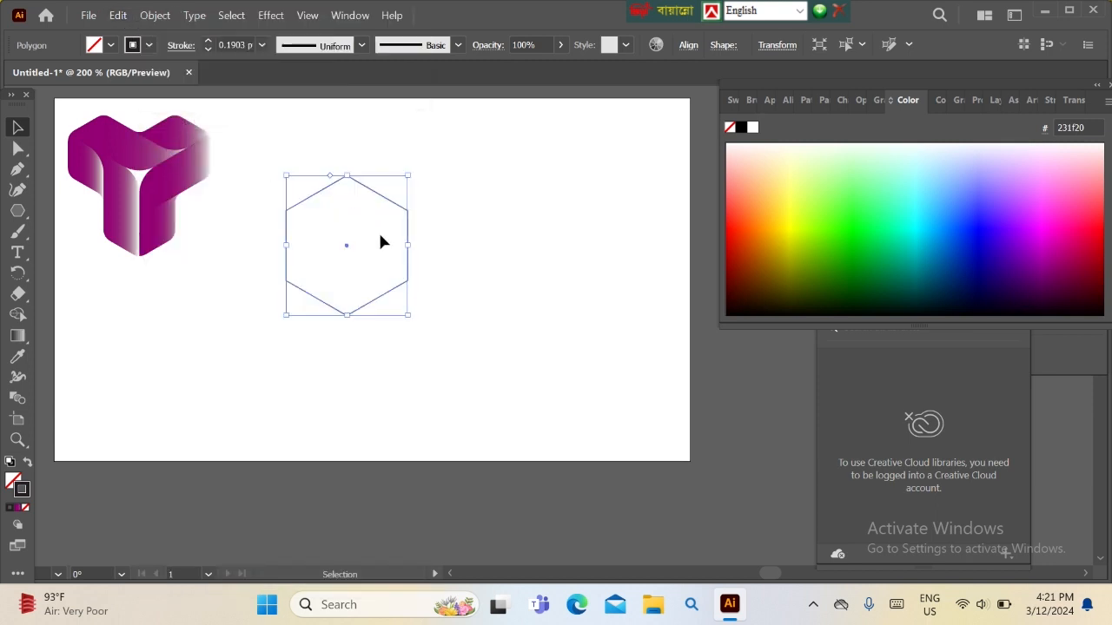
key(Right)
key(Right)
key(Right)
key(Right)
key(Right)
key(Right)
key(Right)
key(Right)
key(Right)
key(Right)
key(Right)
key(Right)
key(Right)
key(Right)
key(Right)
key(Right)
key(Right)
key(Right)
key(Right)
key(Right)
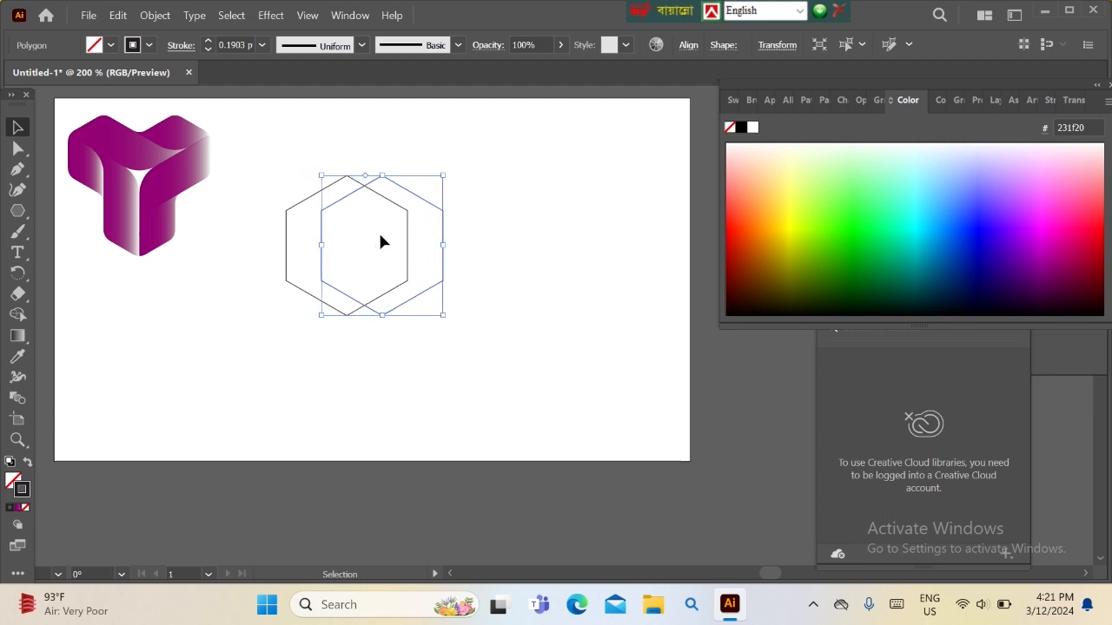
key(Right)
key(Right)
key(Right)
key(Right)
key(Right)
key(Right)
key(Right)
key(Right)
key(Right)
key(Right)
key(Right)
key(Right)
key(Right)
key(Right)
key(Right)
key(Right)
key(Right)
key(Right)
key(Right)
key(Right)
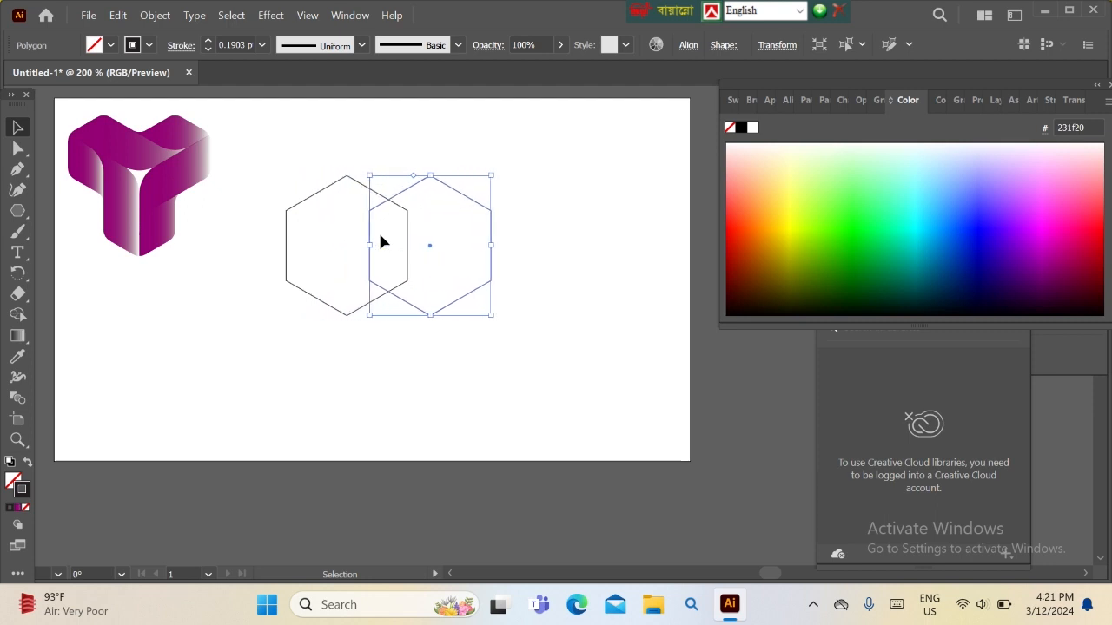
key(Right)
key(Right)
key(Right)
key(Right)
key(Right)
key(Right)
key(Right)
key(Right)
key(Right)
key(Right)
key(Right)
key(Right)
key(Right)
key(Right)
key(Right)
key(Right)
key(Right)
key(Right)
key(Right)
key(Right)
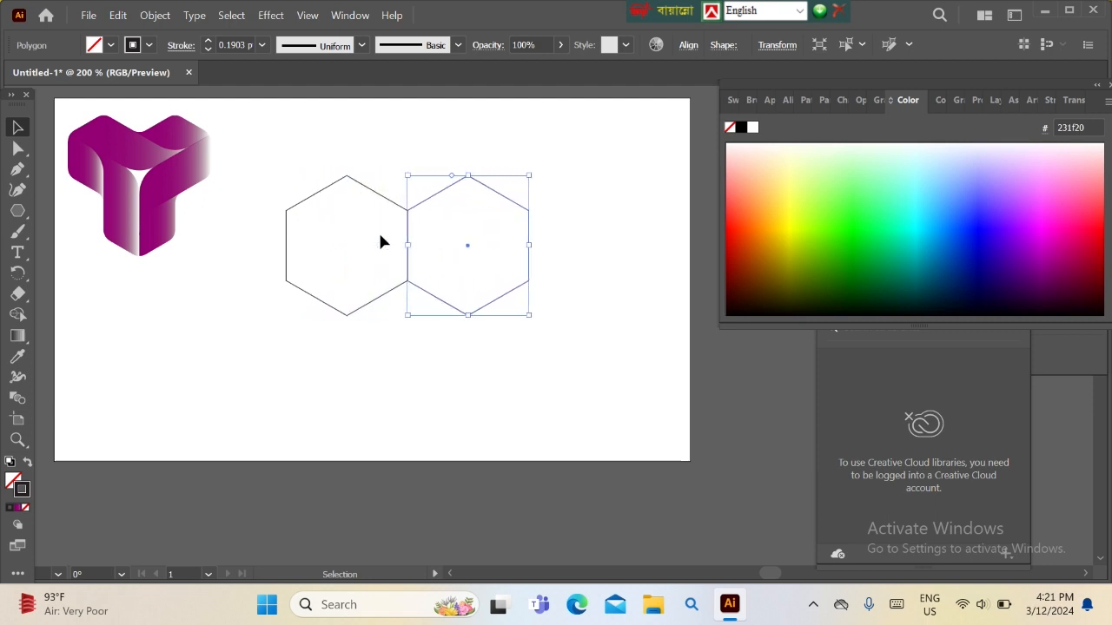
click(376, 244)
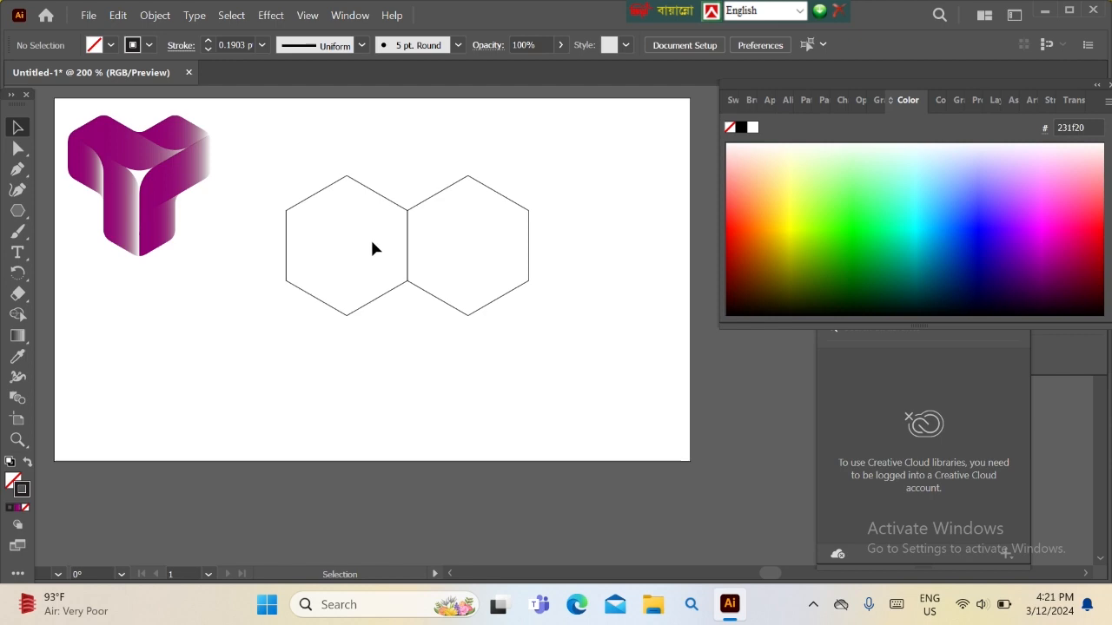
Step: Paste a copy of the right hexagon in front and move it straight down until its upper side corners meet the original's lower side corners
click(408, 267)
click(119, 17)
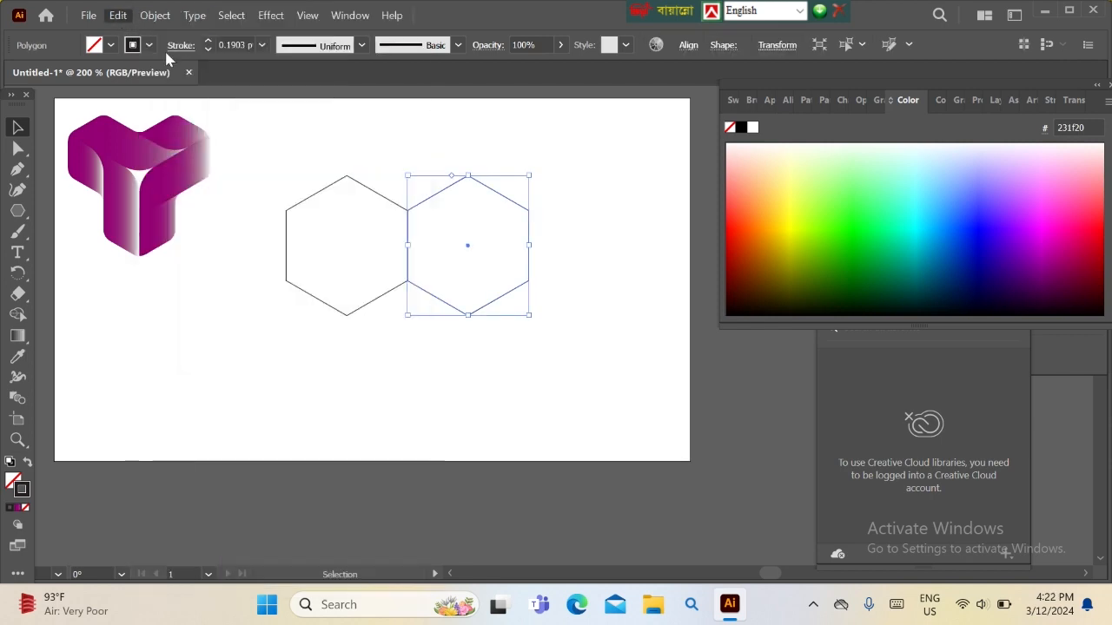
click(174, 80)
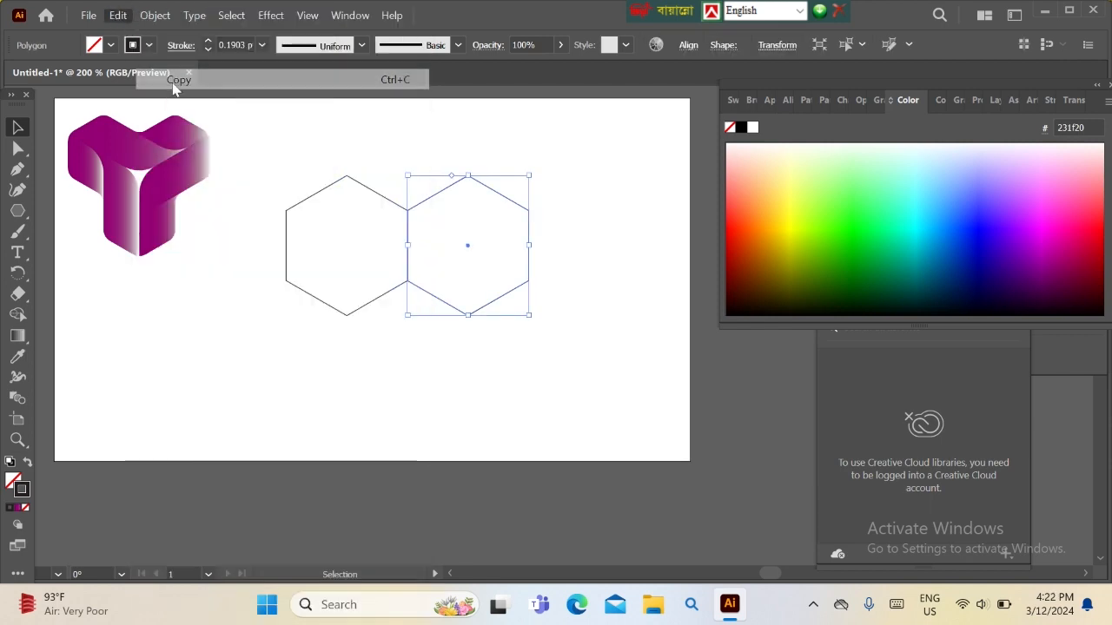
click(122, 15)
click(198, 121)
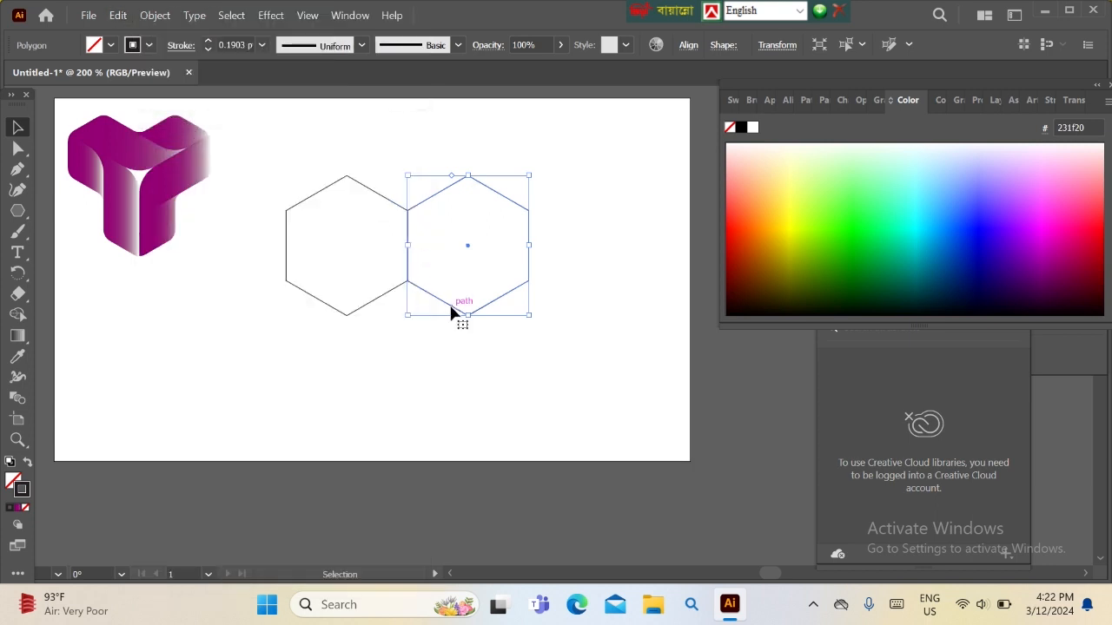
key(Down)
key(Down)
key(Down)
key(Down)
key(Down)
key(Down)
key(Down)
key(Down)
key(Down)
key(Down)
key(Down)
key(Down)
key(Down)
key(Down)
key(Down)
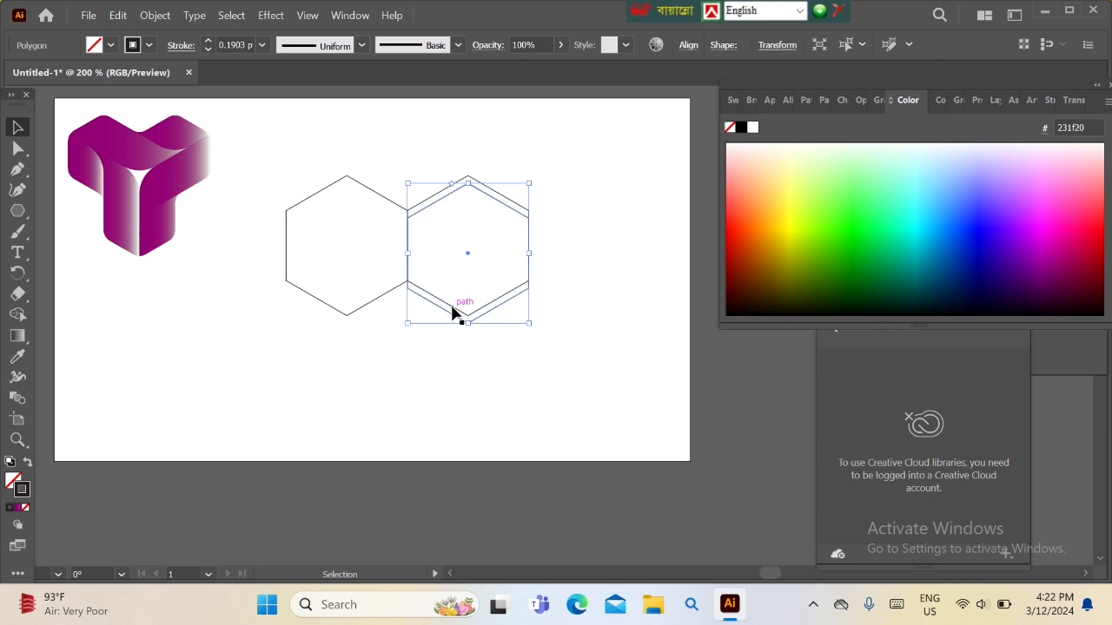
key(Down)
key(Down)
key(Down)
key(Down)
key(Down)
key(Down)
key(Down)
key(Down)
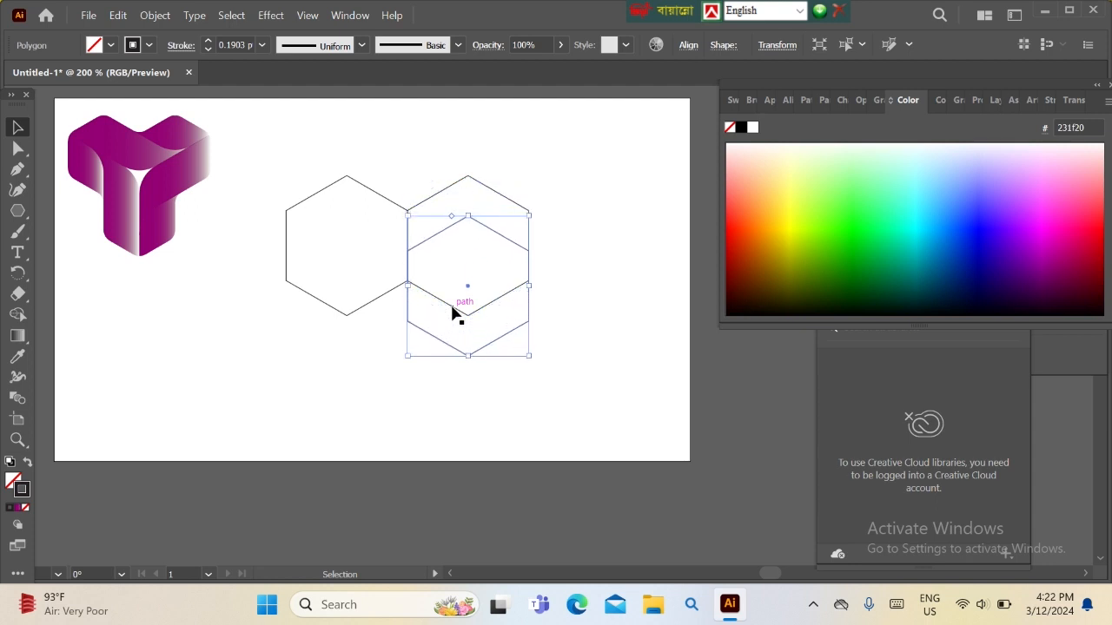
key(Down)
key(Down)
key(Down)
key(Down)
key(Down)
key(Down)
key(Down)
key(Down)
key(Down)
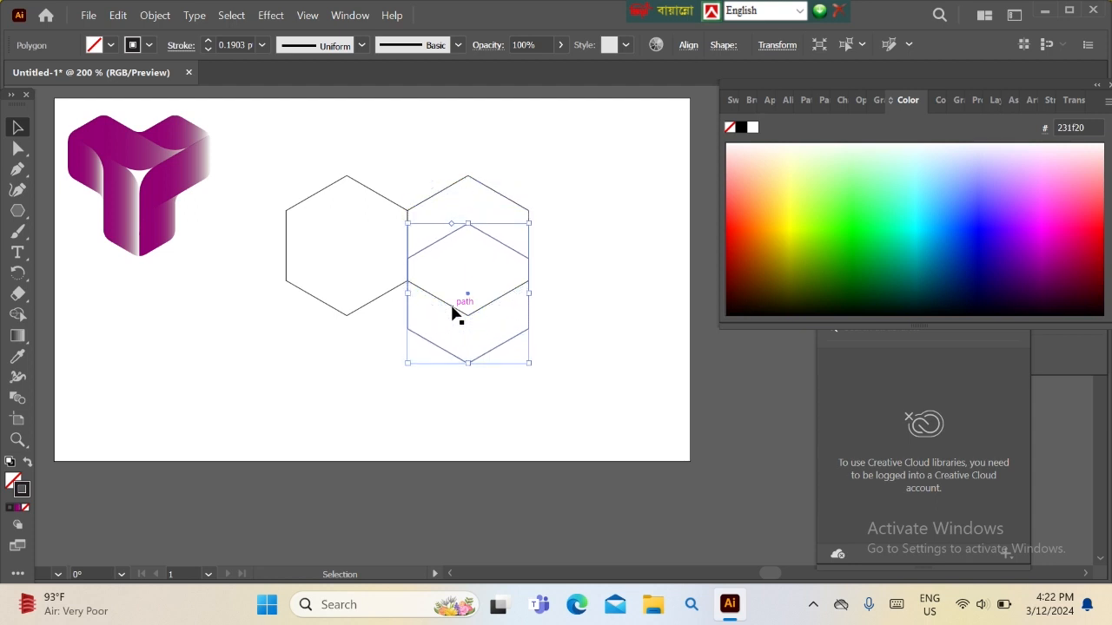
key(Down)
key(Down)
key(Down)
key(Down)
key(Down)
key(Down)
key(Down)
key(Down)
key(Down)
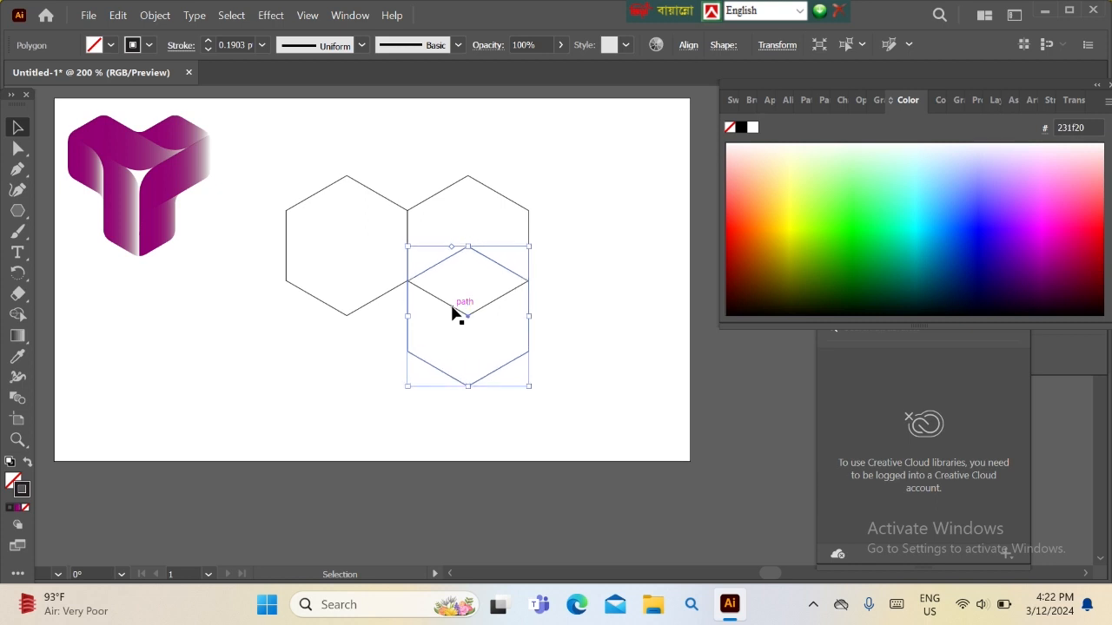
Step: Move the lower hexagon horizontally to the left until it is centred beneath the side shared by the two upper hexagons
key(Left)
key(Left)
key(Left)
key(Left)
key(Left)
key(Left)
key(Left)
key(Left)
key(Left)
key(Left)
key(Left)
key(Left)
key(Left)
key(Left)
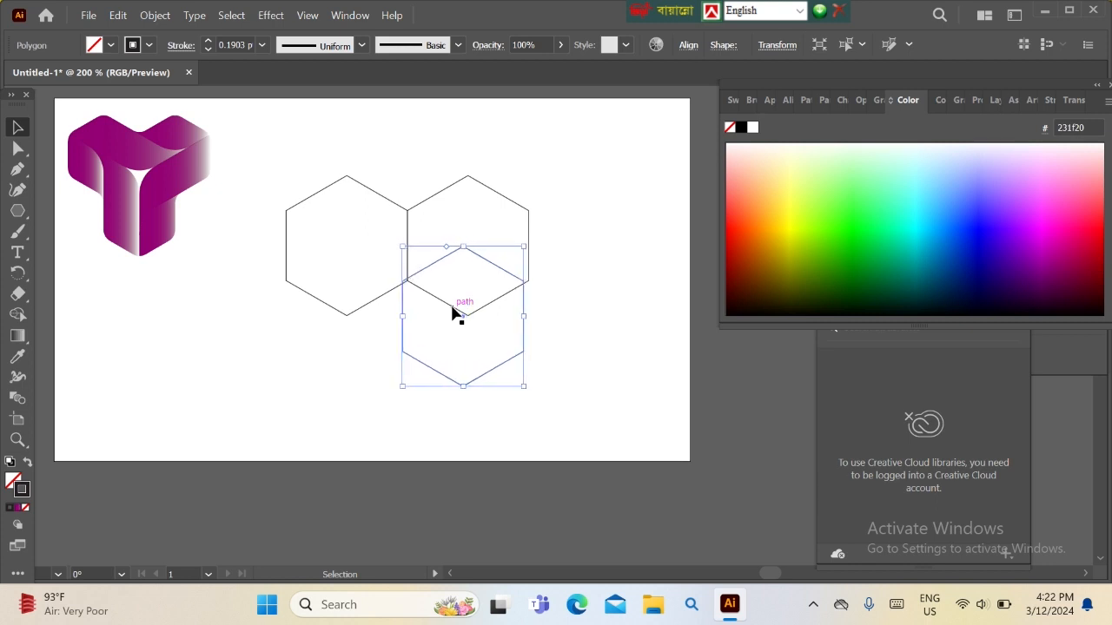
key(Left)
key(Left)
key(Left)
key(Left)
key(Left)
key(Left)
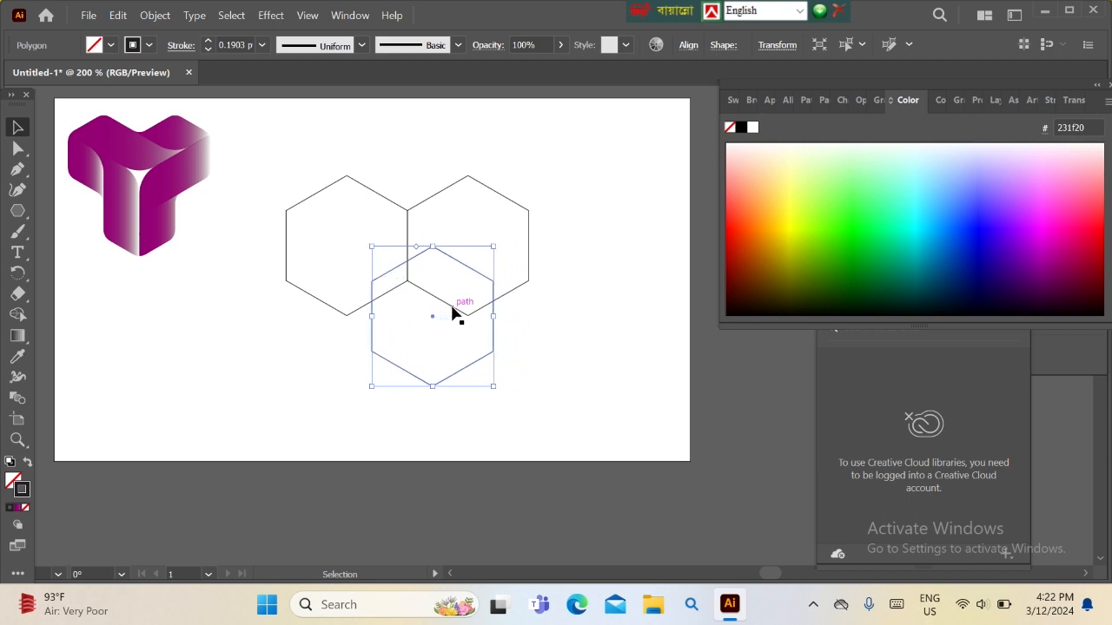
key(Left)
key(Left)
key(Left)
key(Left)
key(Left)
key(Left)
key(Left)
key(Left)
key(Left)
key(Left)
key(Left)
key(Left)
key(Left)
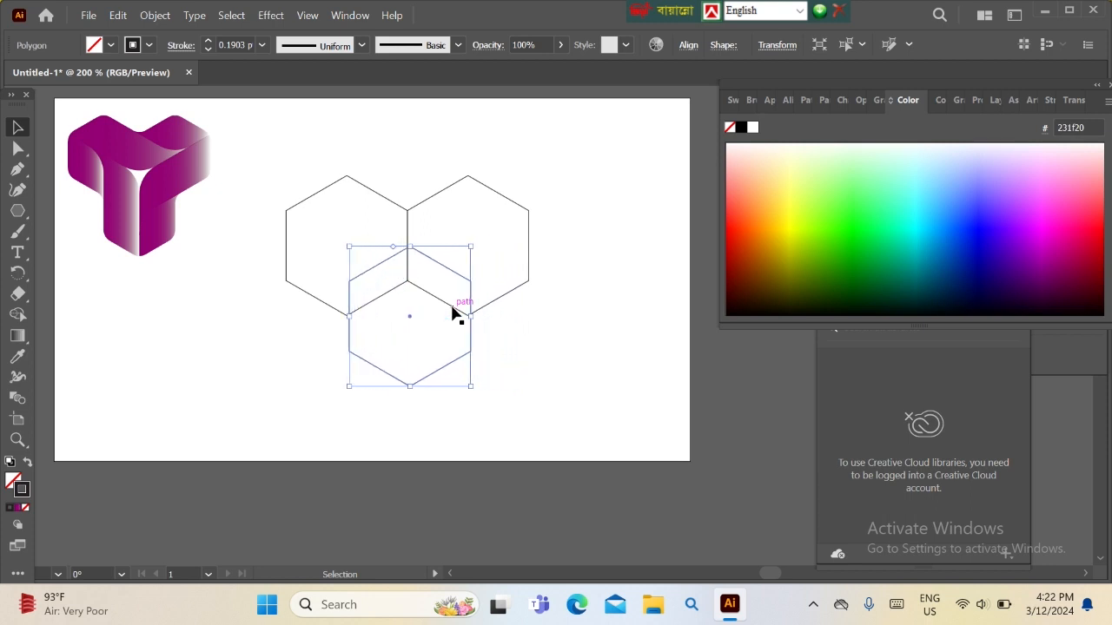
key(Left)
key(Left)
Step: Move the lower hexagon straight down until its top vertex meets the lower end of the upper hexagons' shared side
key(Down)
key(Down)
key(Down)
key(Down)
key(Down)
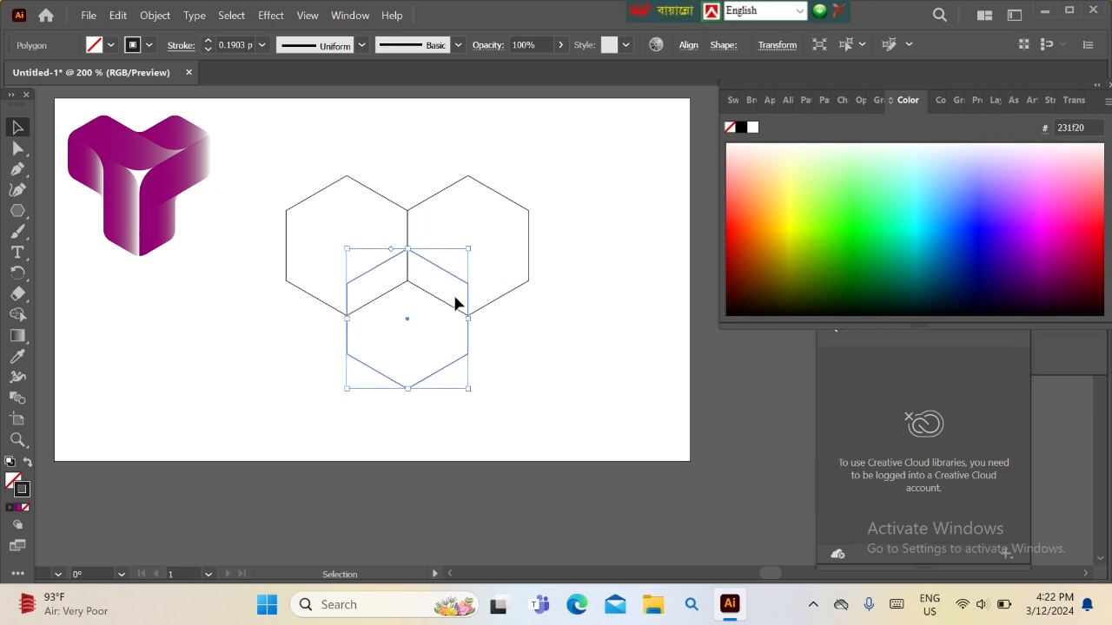
key(Down)
key(Down)
key(Down)
key(Down)
key(Down)
key(Down)
key(Down)
key(Down)
key(Down)
key(Down)
key(Down)
key(Down)
key(Down)
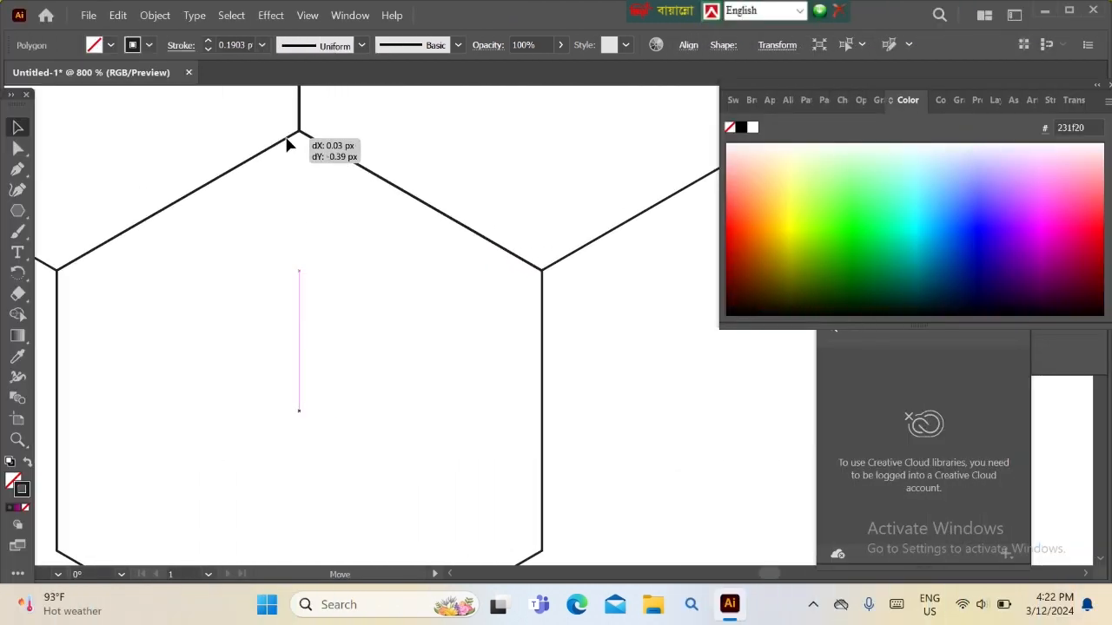
click(293, 185)
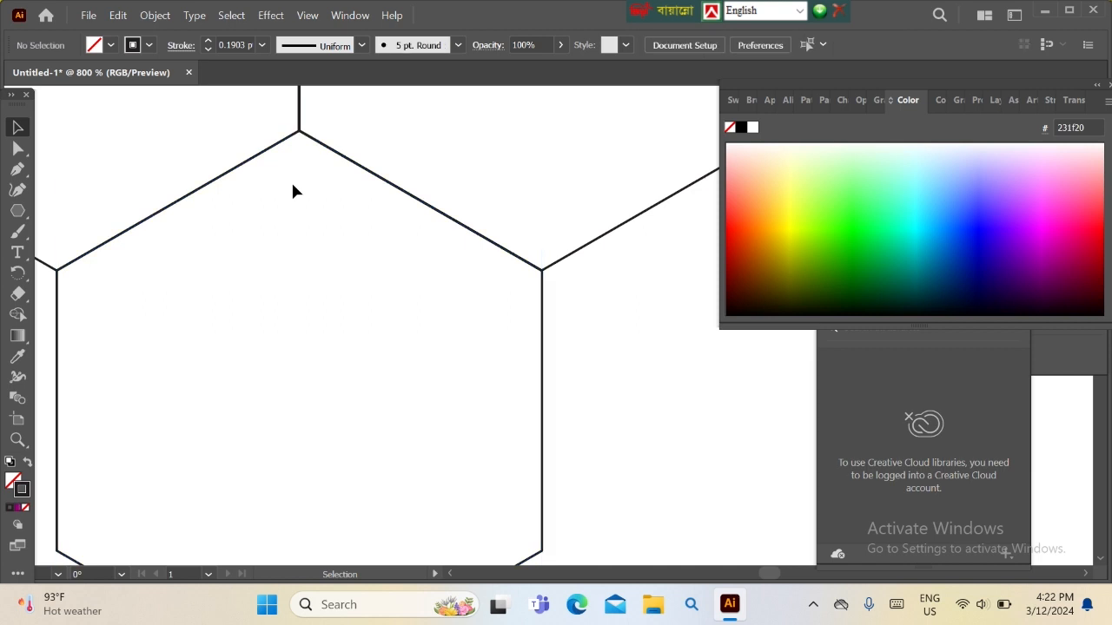
Step: Draw a Pen path from the lower hexagon's bottom vertex up to the common centre point and on to the left hexagon's upper-left corner
key(ctrl+minus)
key(ctrl+minus)
key(ctrl+minus)
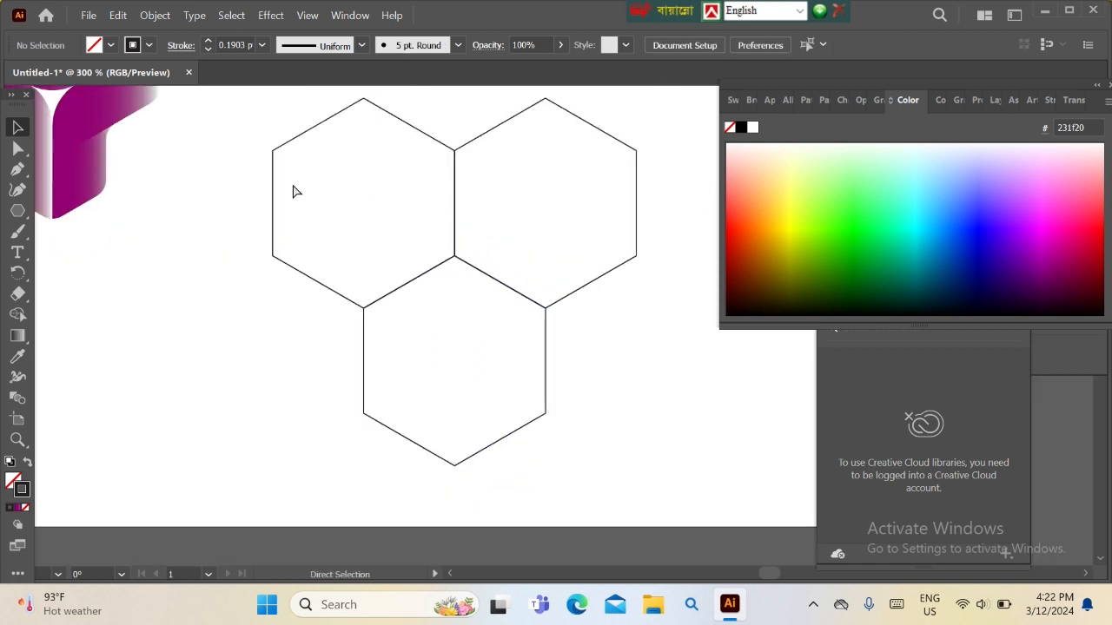
key(space)
drag(464, 214, 387, 228)
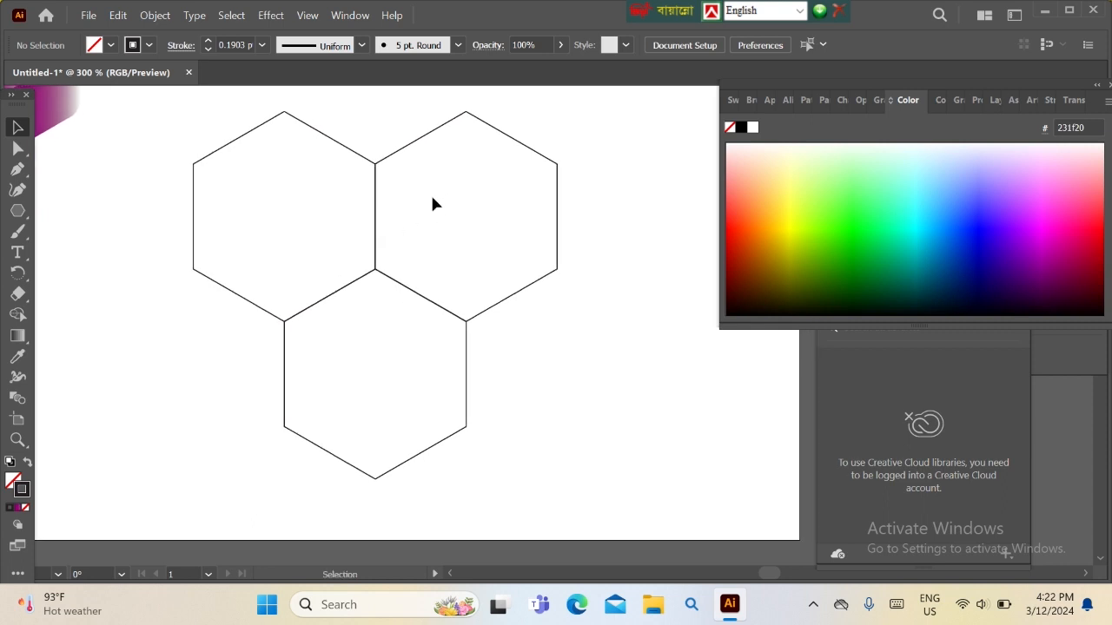
click(18, 169)
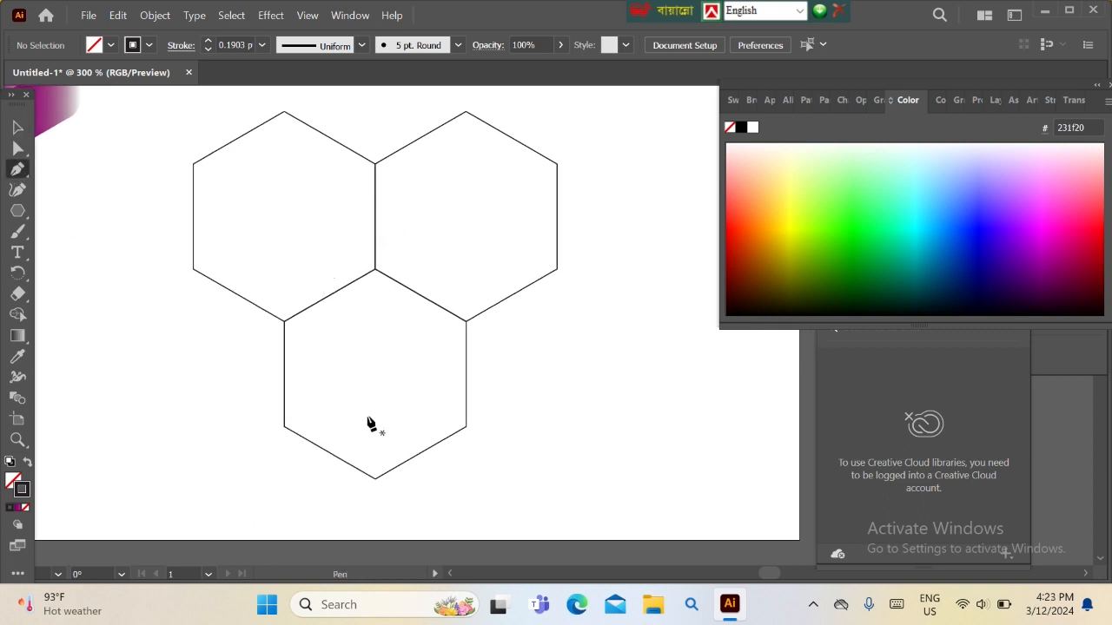
click(375, 478)
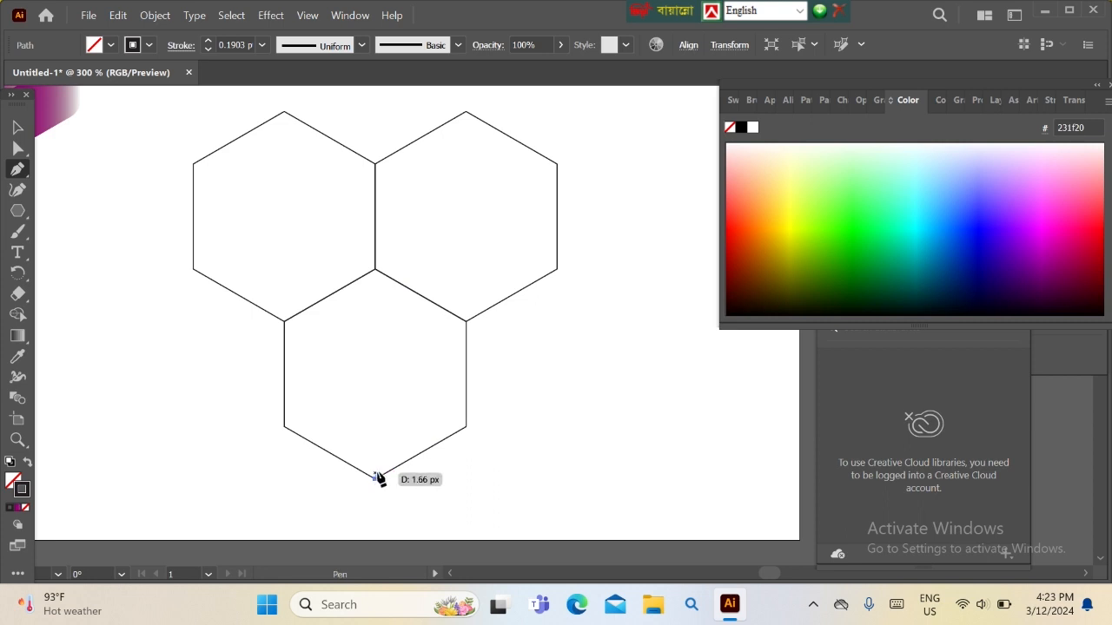
click(375, 270)
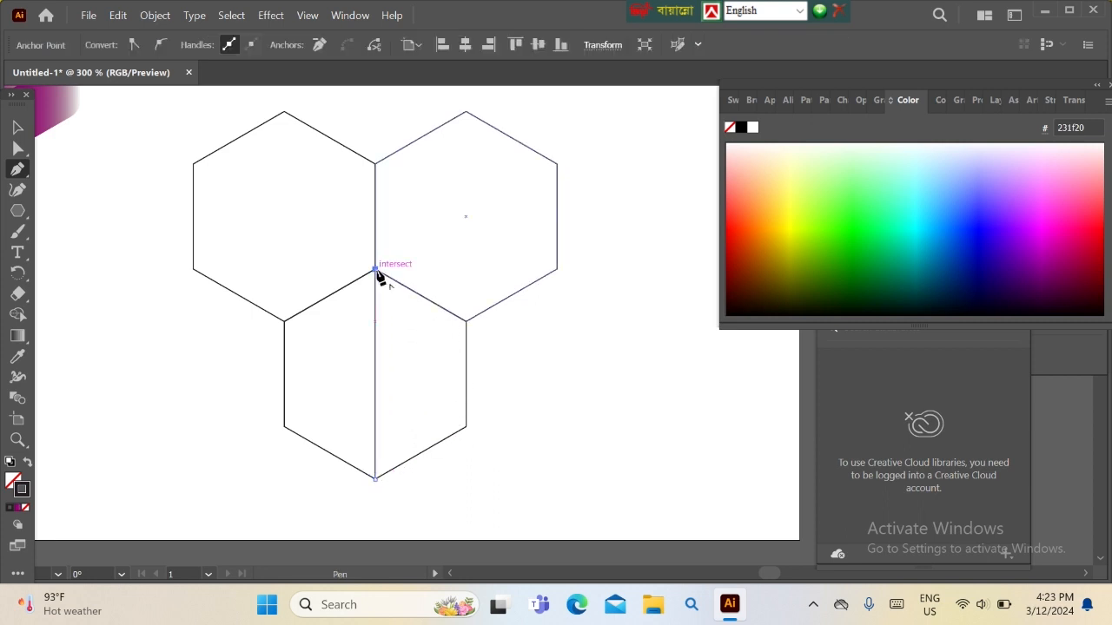
click(193, 163)
click(18, 127)
Step: Draw a second Pen path from the lower hexagon's lower-left corner up to the left hexagon's centre, ending at that hexagon's upper-left corner
click(19, 169)
click(285, 426)
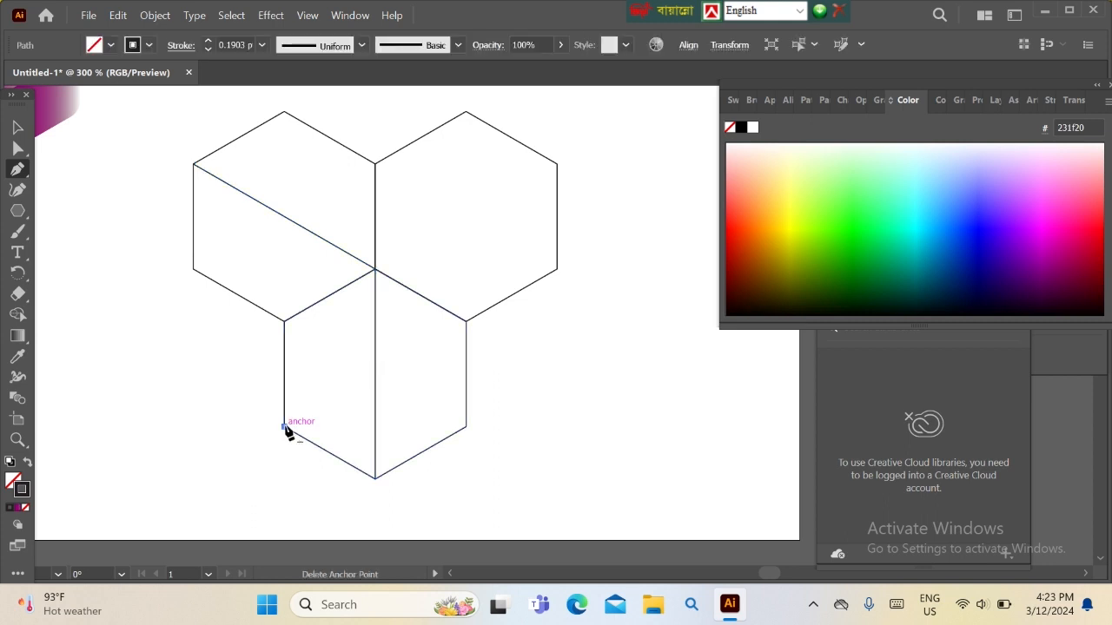
click(285, 217)
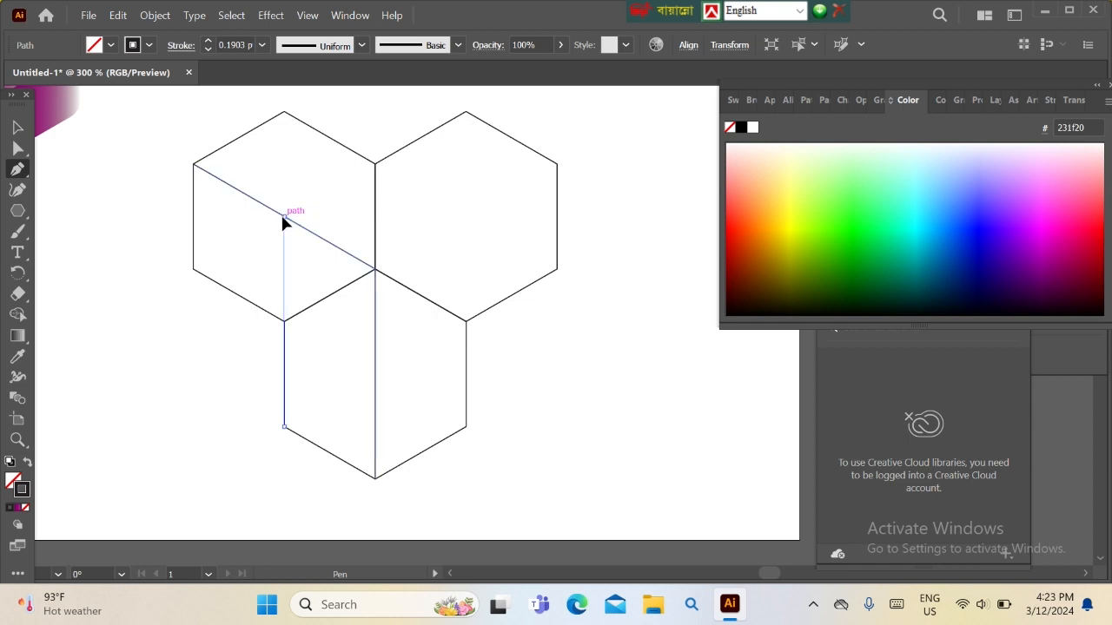
click(194, 164)
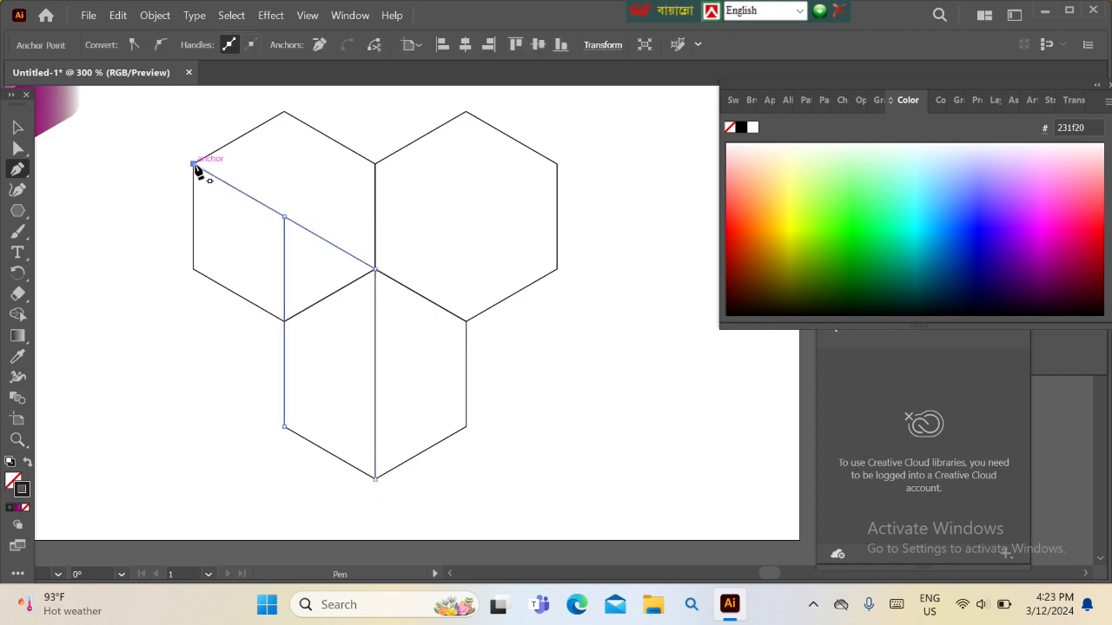
click(18, 129)
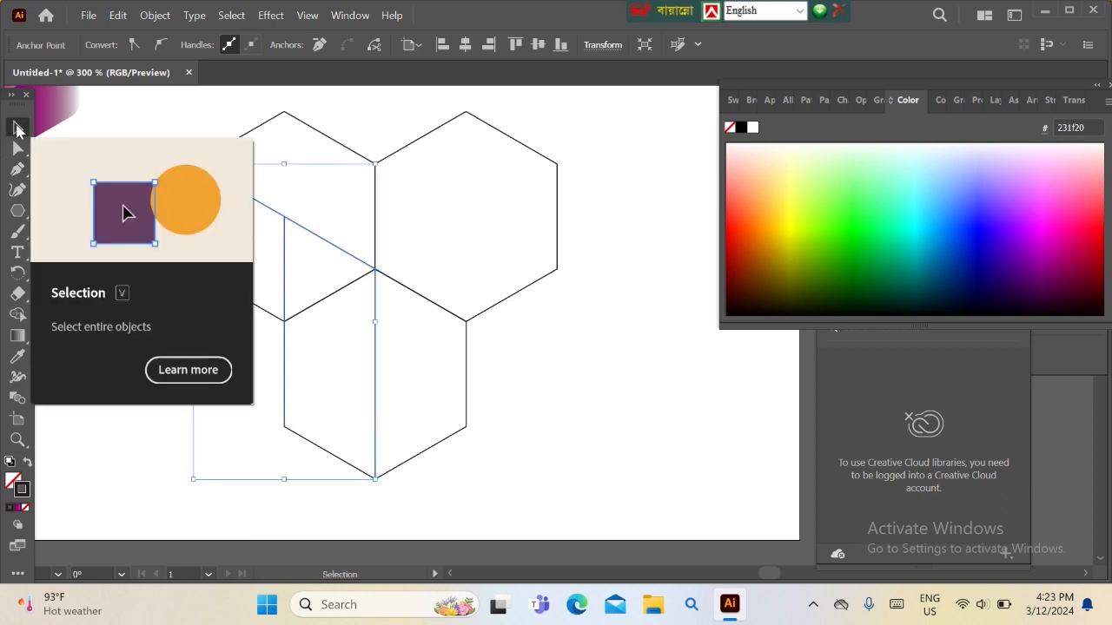
click(153, 301)
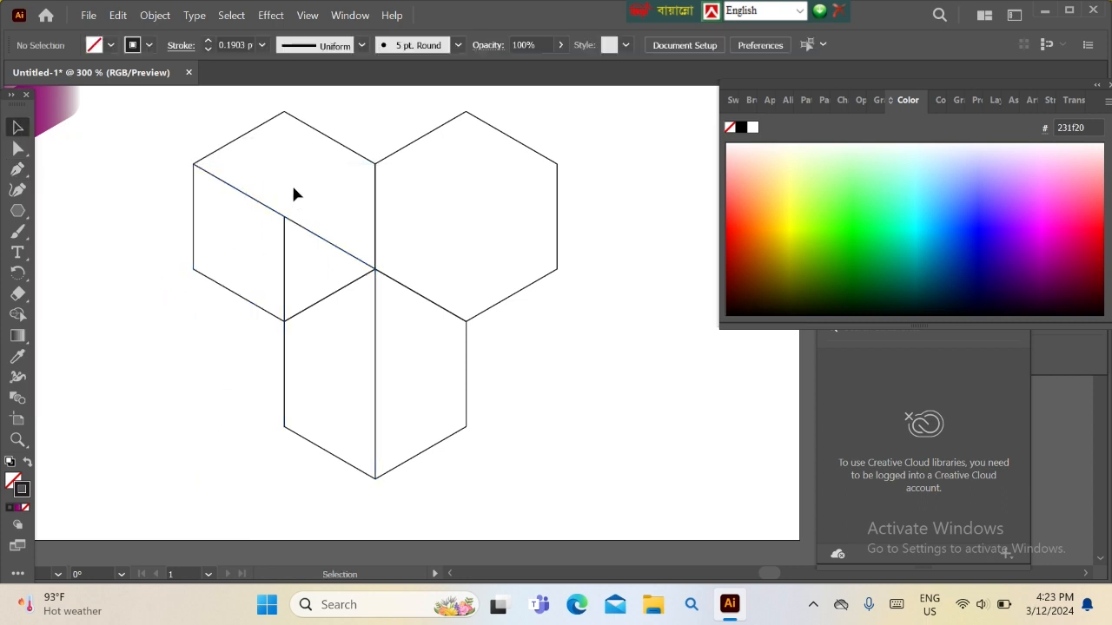
click(283, 252)
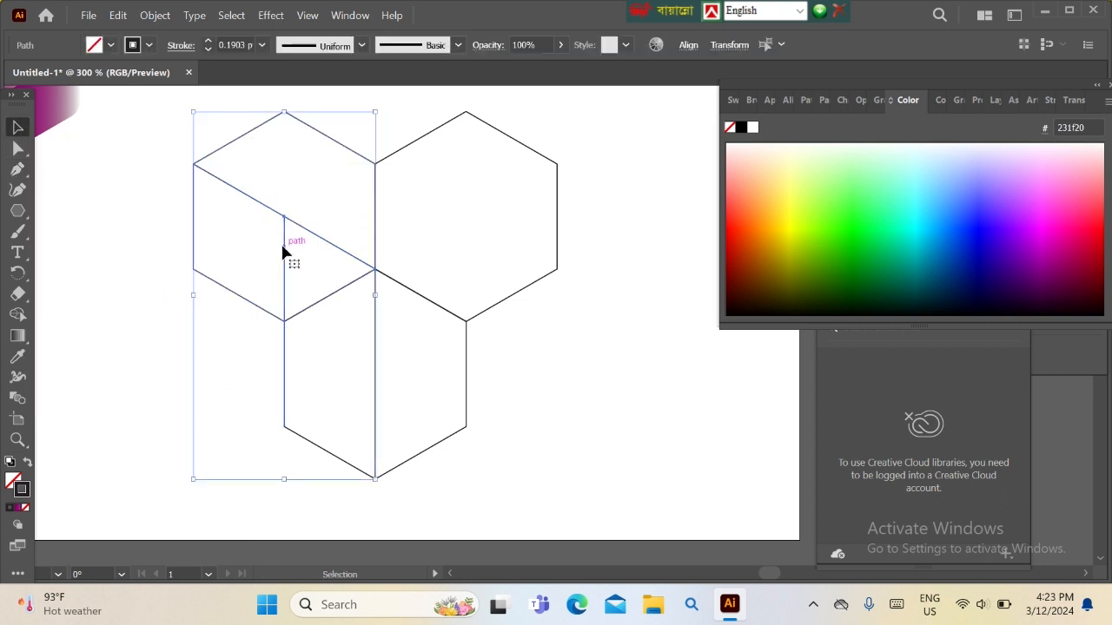
click(118, 14)
click(176, 60)
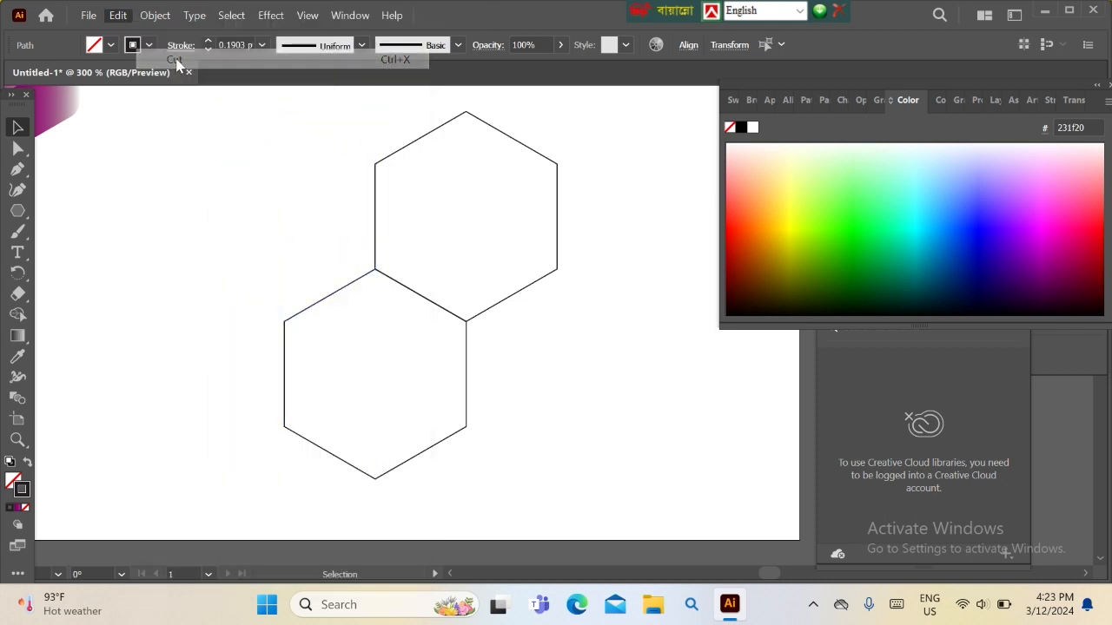
key(ctrl+f)
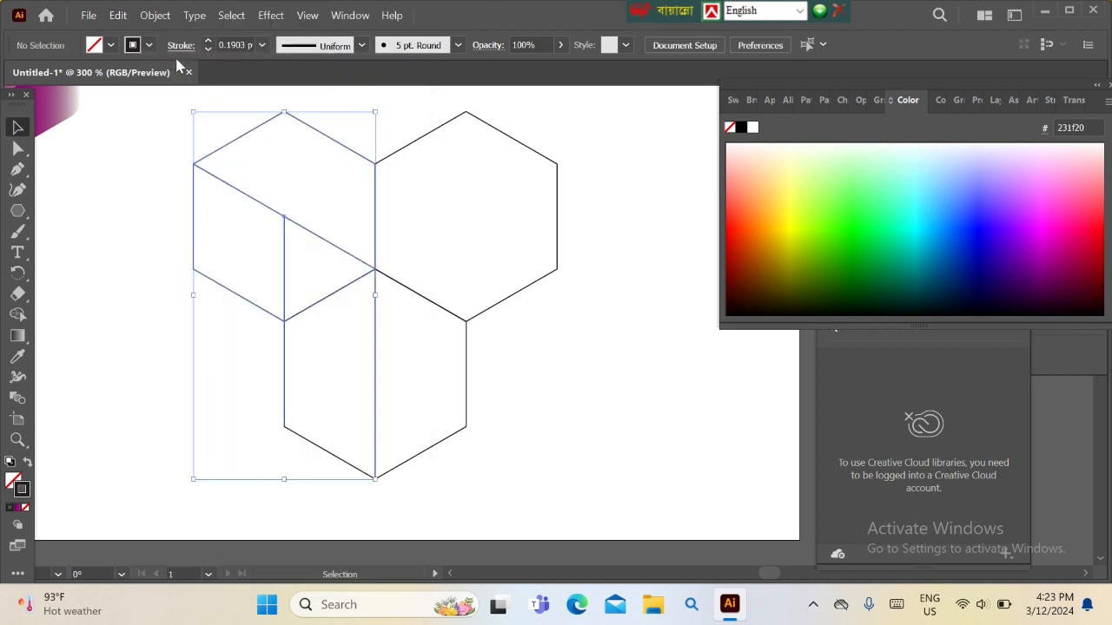
click(243, 186)
click(287, 218)
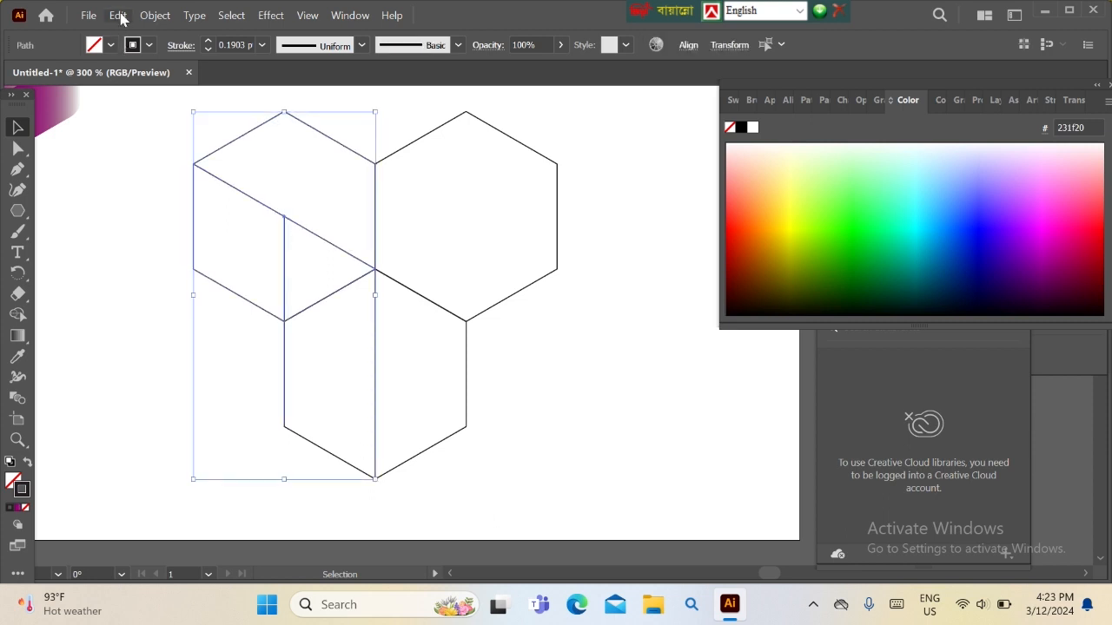
click(92, 163)
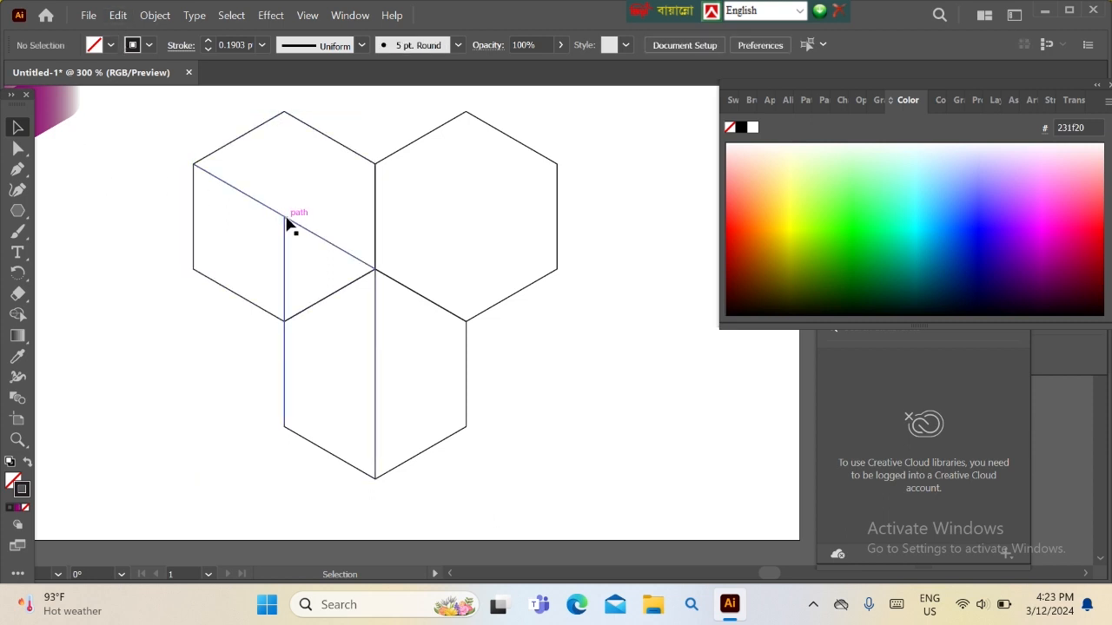
Step: Cut the Pen-drawn dividing lines out of the artwork, leaving the three hexagons in place
click(283, 217)
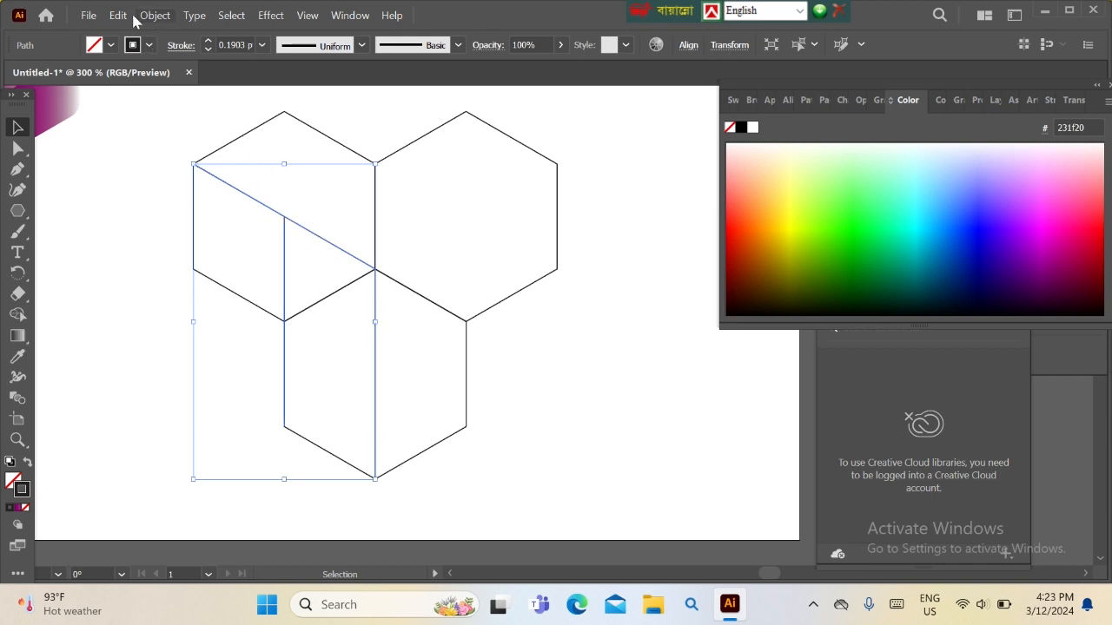
click(123, 16)
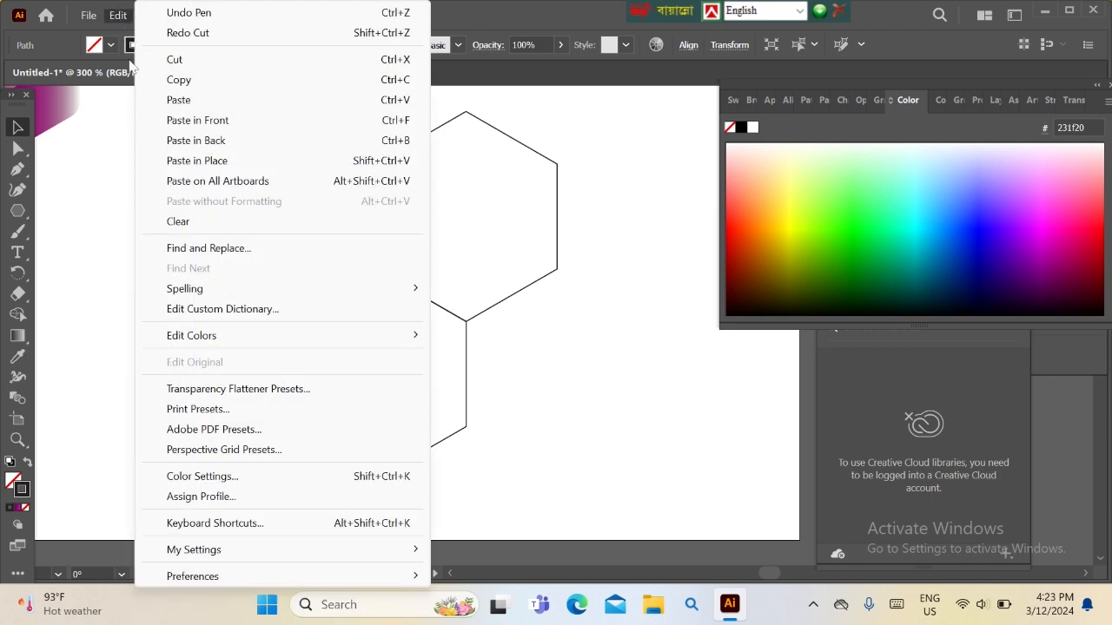
click(186, 61)
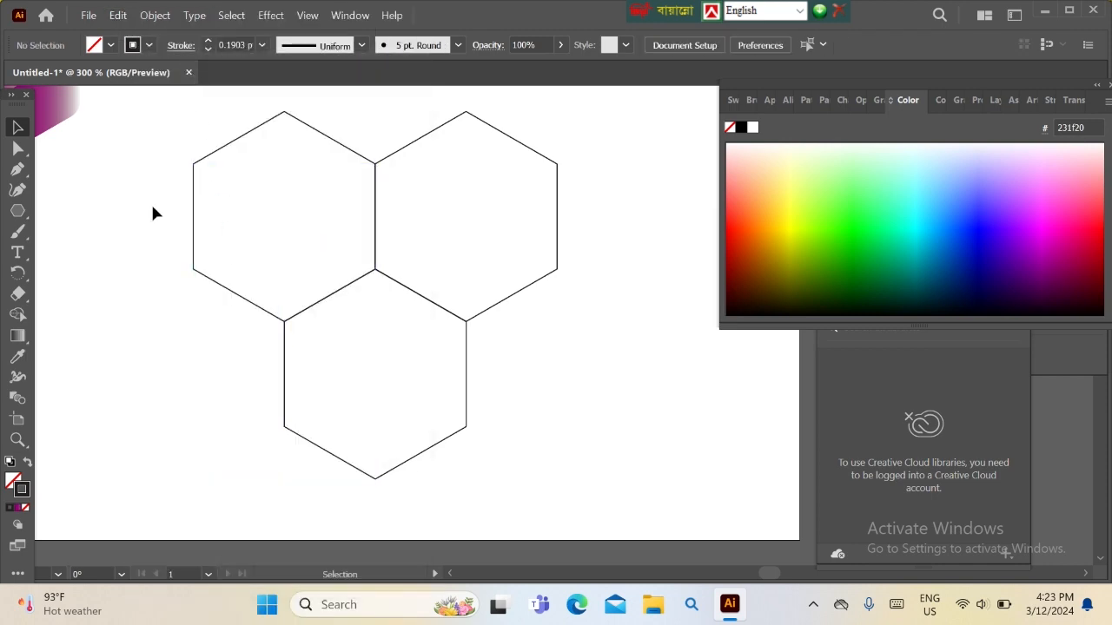
Step: Merge the three hexagons into a single Y-shaped outline with the Shape Builder tool
drag(339, 316, 466, 426)
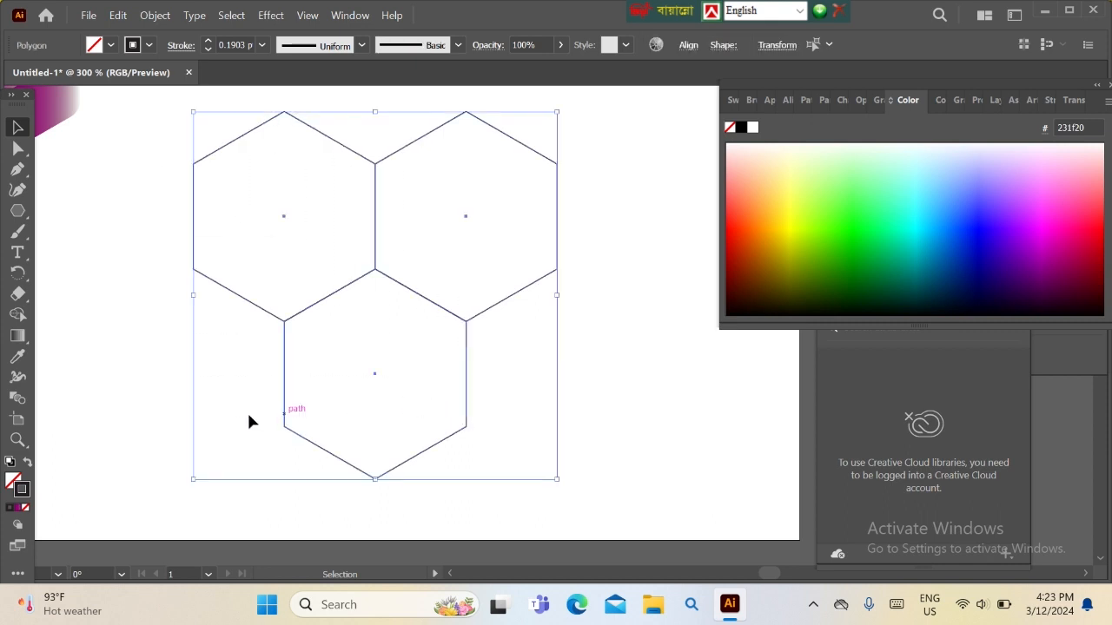
click(21, 314)
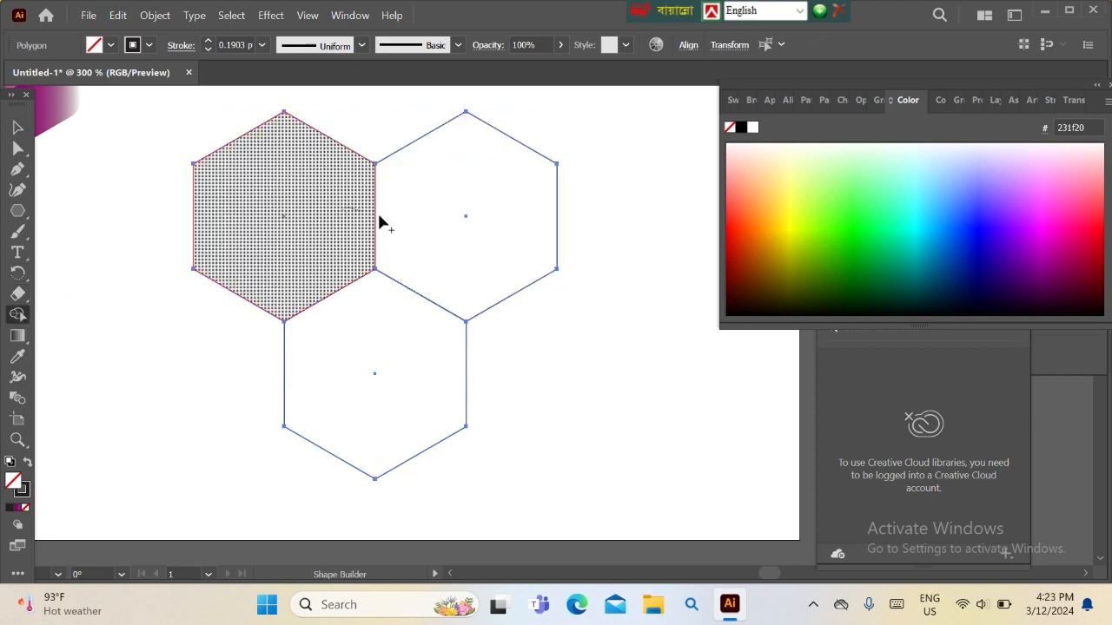
mouse_move(379, 222)
mouse_down()
mouse_move(385, 280)
mouse_move(359, 289)
mouse_move(361, 224)
mouse_up()
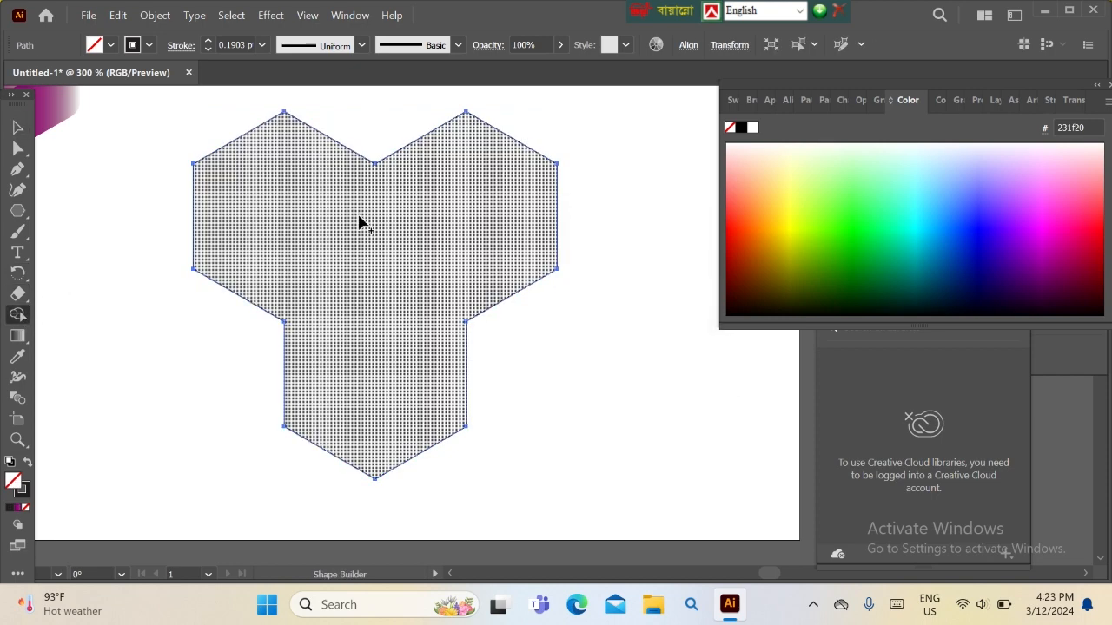
click(18, 128)
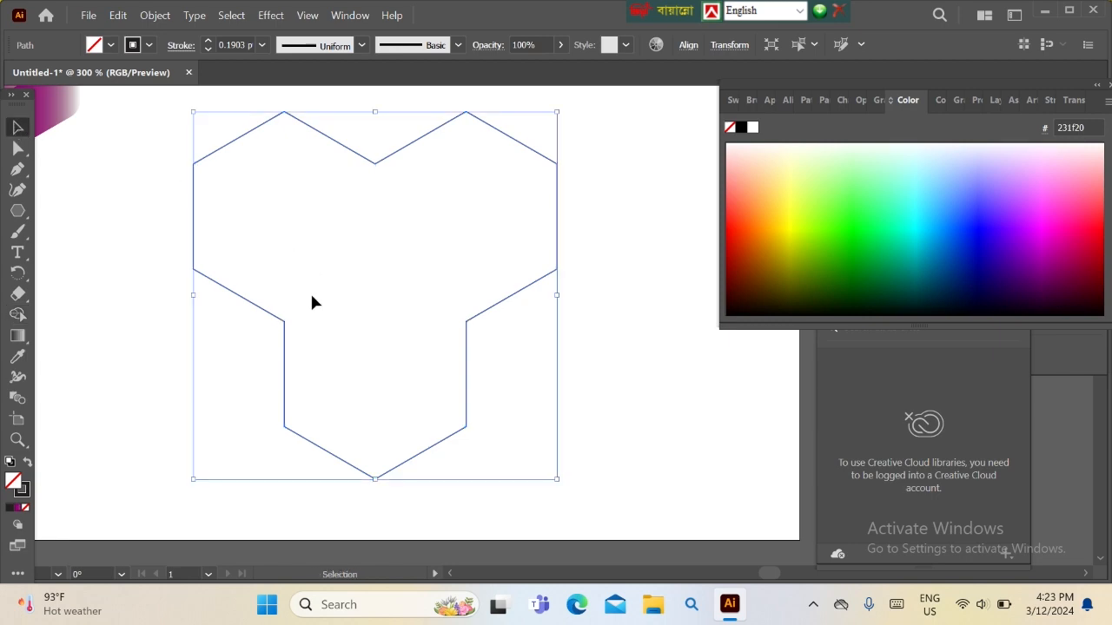
Step: Paste the cut dividing lines in front of the Y-shaped outline and create a copy of them rotated by 120°
click(118, 15)
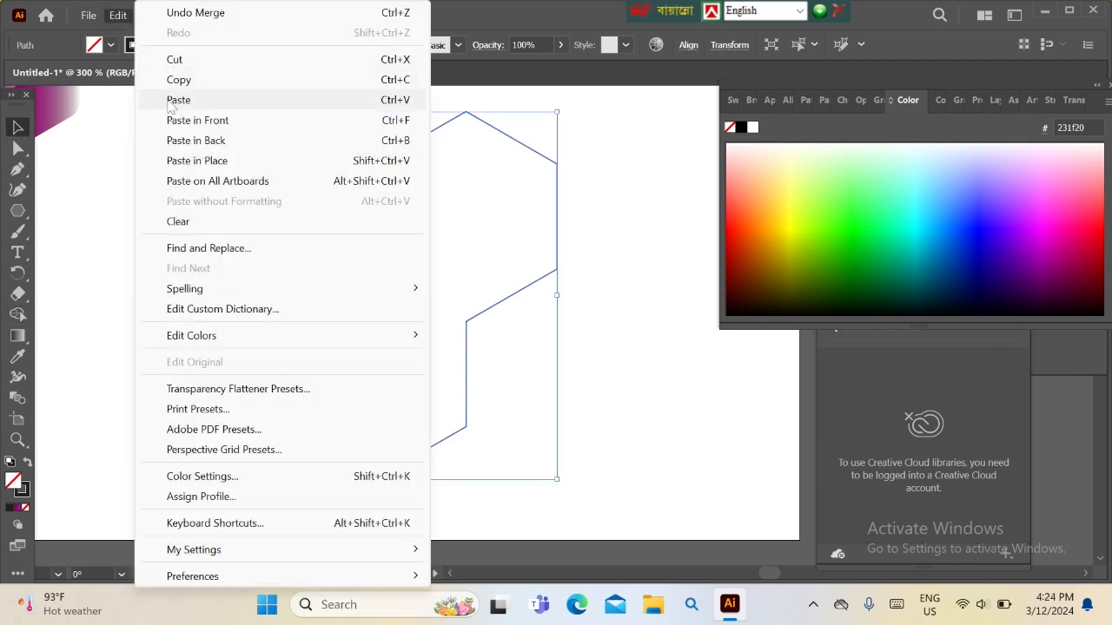
click(178, 120)
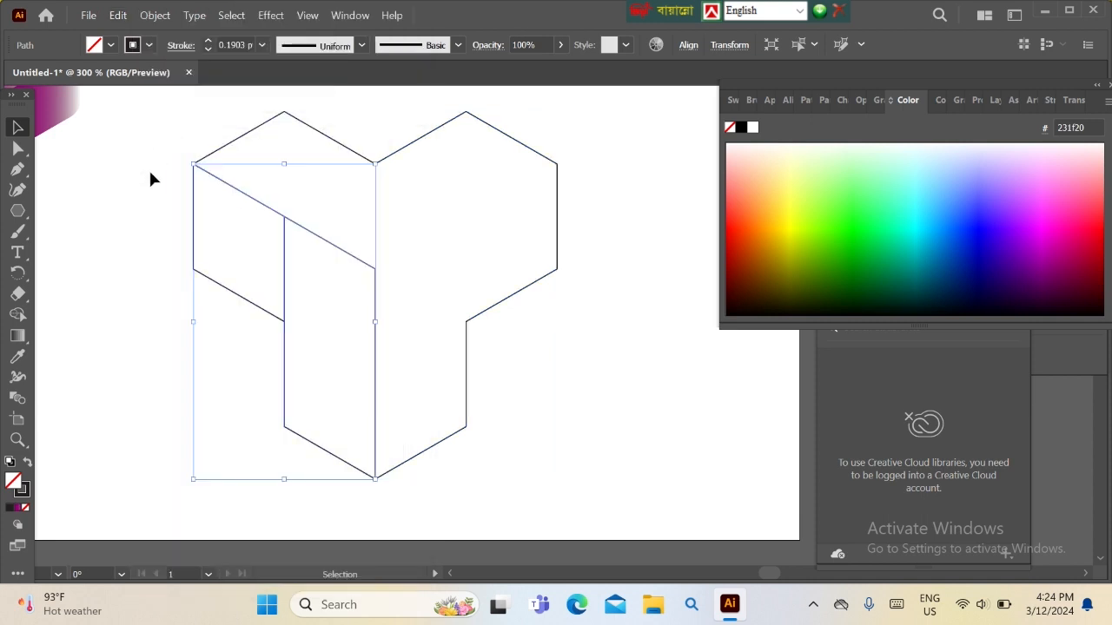
right_click(322, 242)
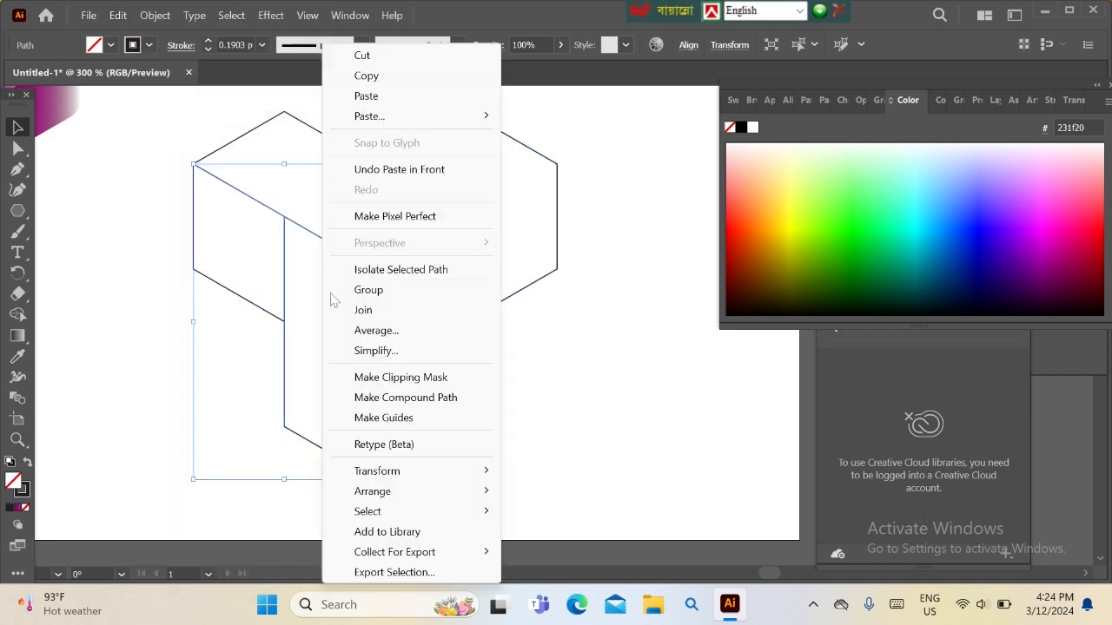
mouse_move(444, 472)
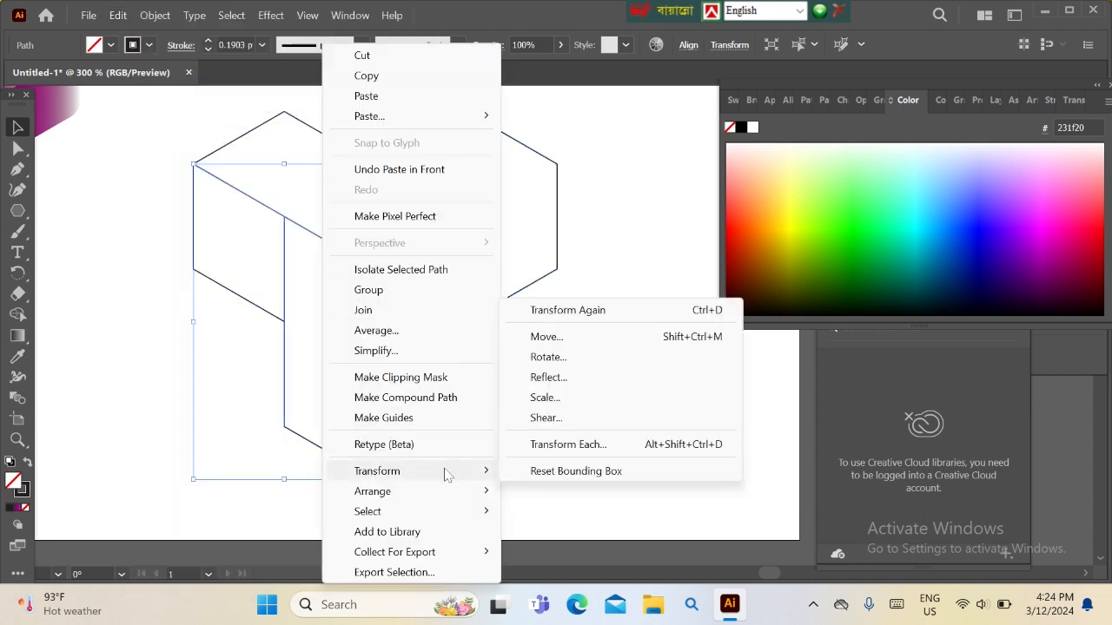
click(549, 358)
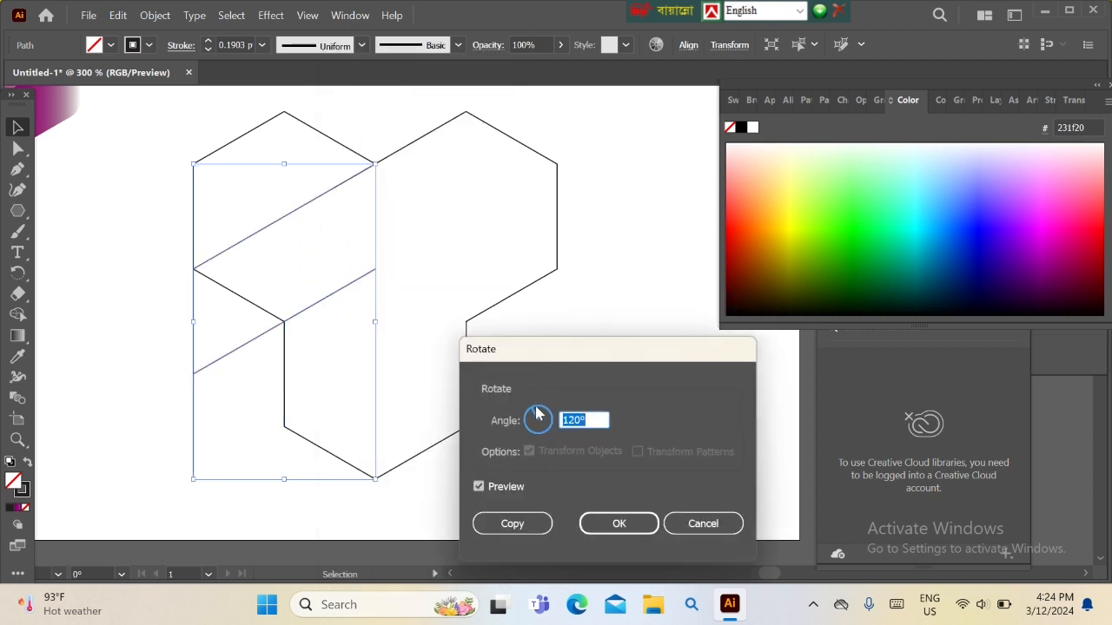
click(512, 524)
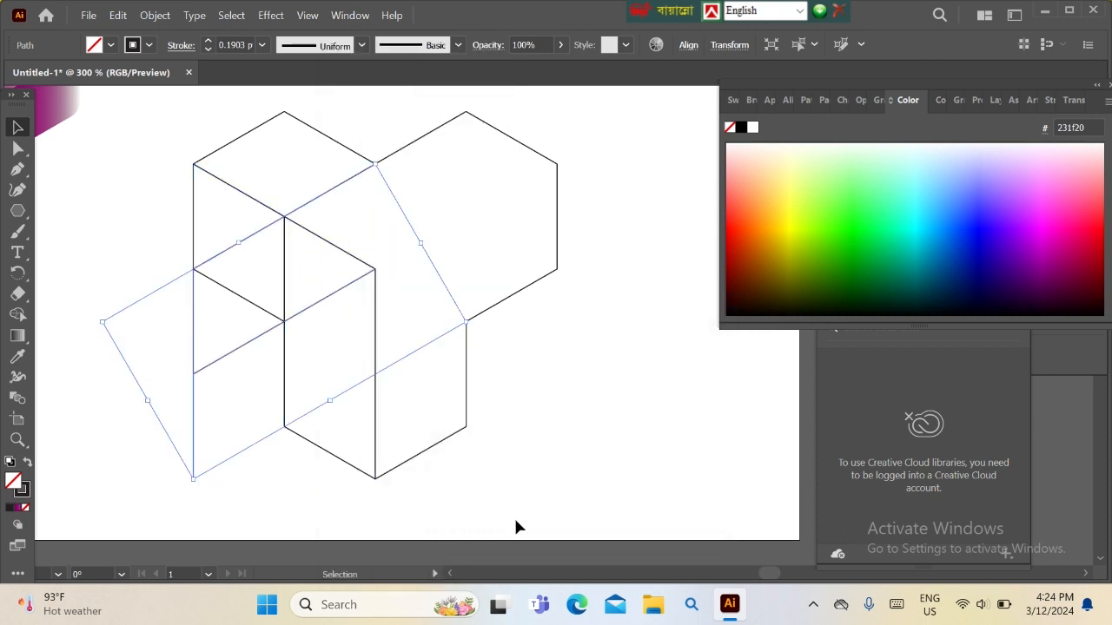
Step: Move the rotated dividing lines horizontally right until they run from the right arm's upper outer corner through the centre to the outline's lowest corner
key(Right)
key(Right)
key(Right)
key(Right)
key(Right)
key(Right)
key(Right)
key(Right)
key(Right)
key(Right)
key(Right)
key(Right)
key(Right)
key(Right)
key(Right)
key(Right)
key(Right)
key(Right)
key(Right)
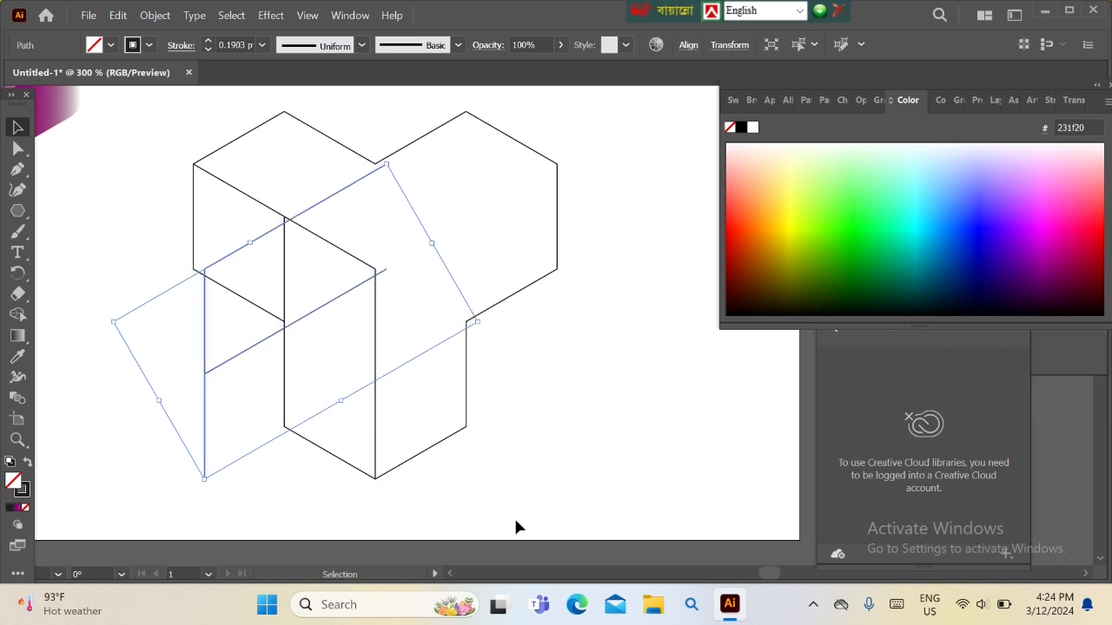
key(Right)
key(Right)
key(Right)
key(Right)
key(Right)
key(Right)
key(Right)
key(Right)
key(Right)
key(Right)
key(Right)
key(Right)
key(Right)
key(Right)
key(Right)
key(Right)
key(Right)
key(Right)
key(Right)
key(Right)
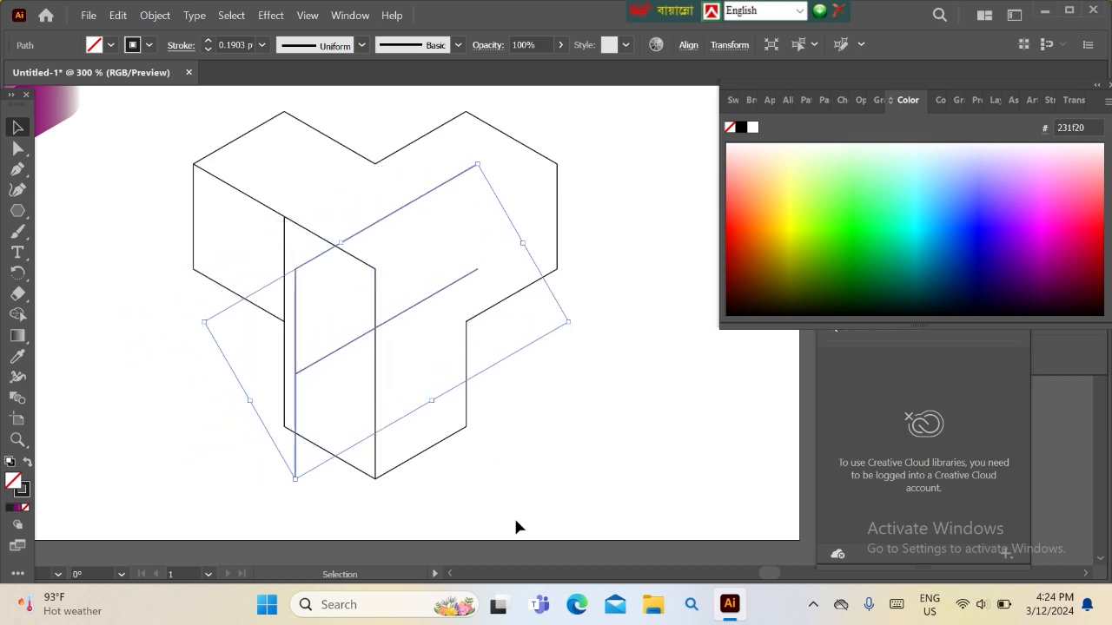
key(Right)
key(Right)
key(Right)
key(Right)
key(Right)
key(Right)
key(Right)
key(Right)
key(Right)
key(Right)
key(Right)
key(Right)
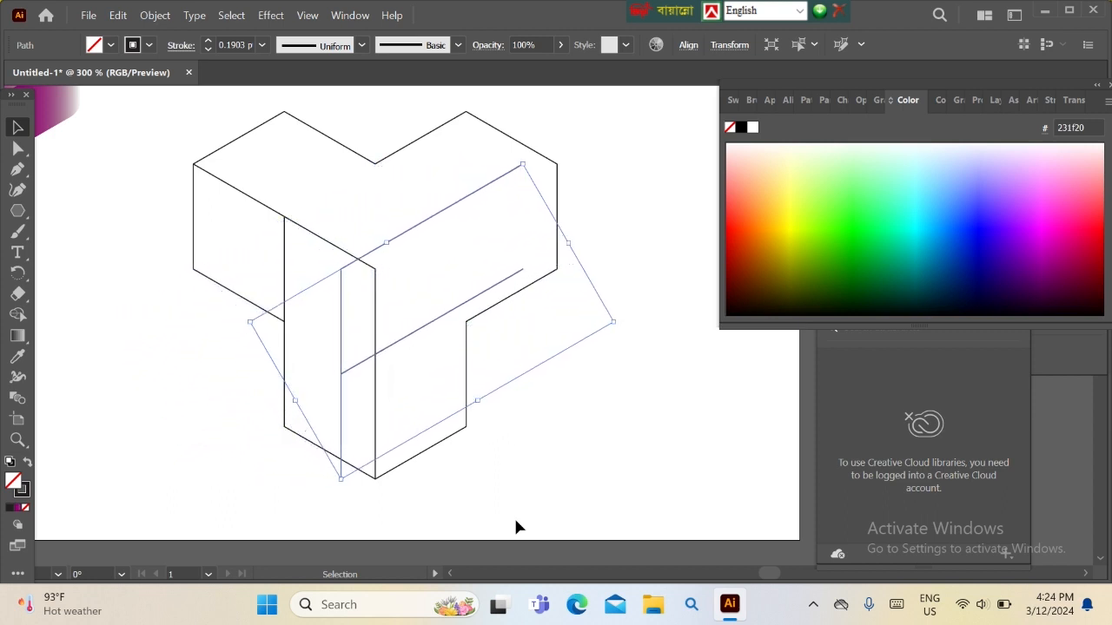
key(Right)
key(Right)
key(Right)
key(Right)
key(Right)
key(Right)
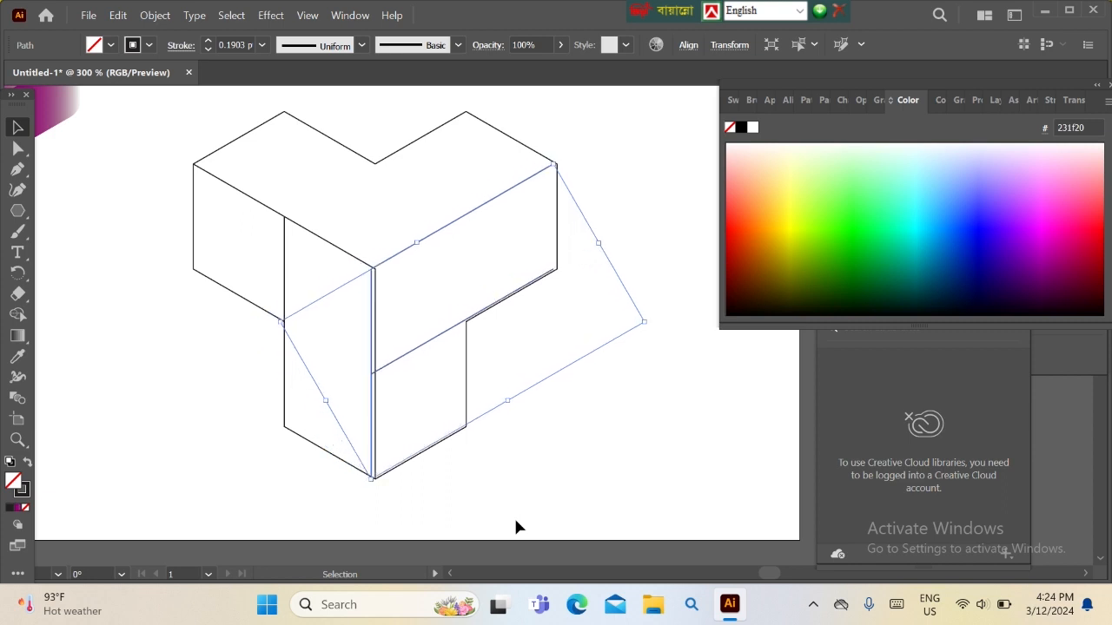
key(Right)
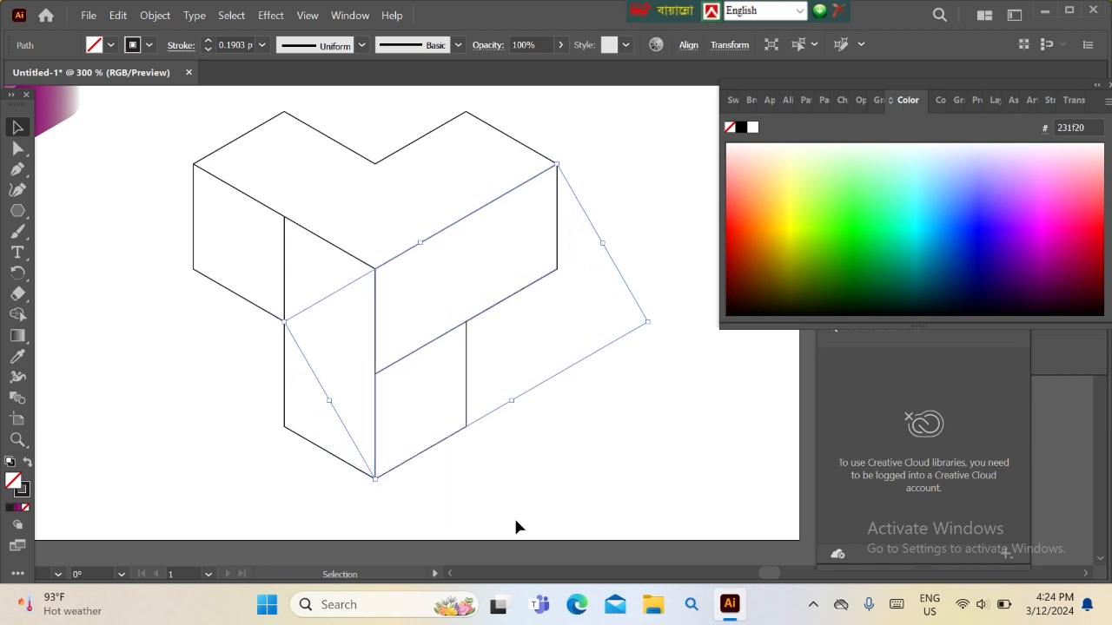
Step: Create a further copy of the moved dividing lines, rotated by another 120°
right_click(440, 235)
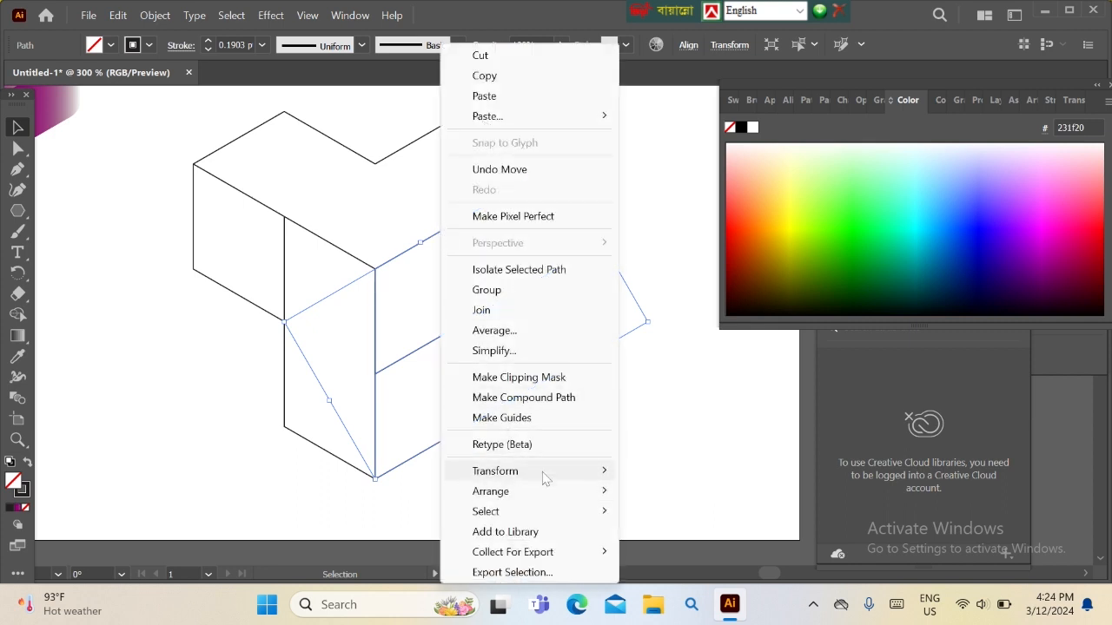
mouse_move(544, 477)
click(662, 357)
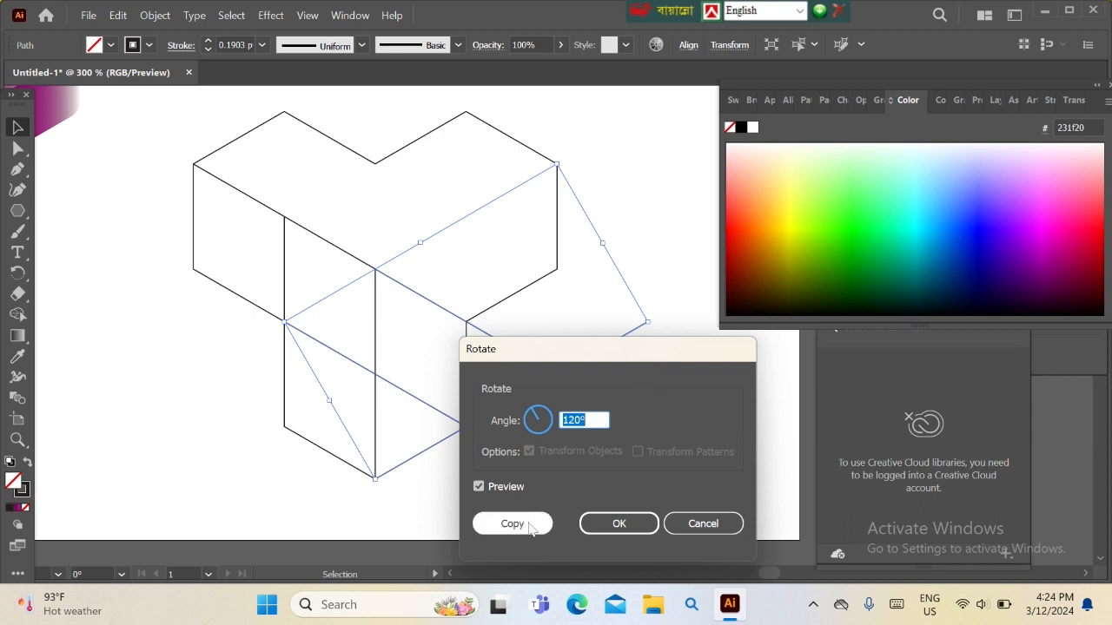
click(529, 525)
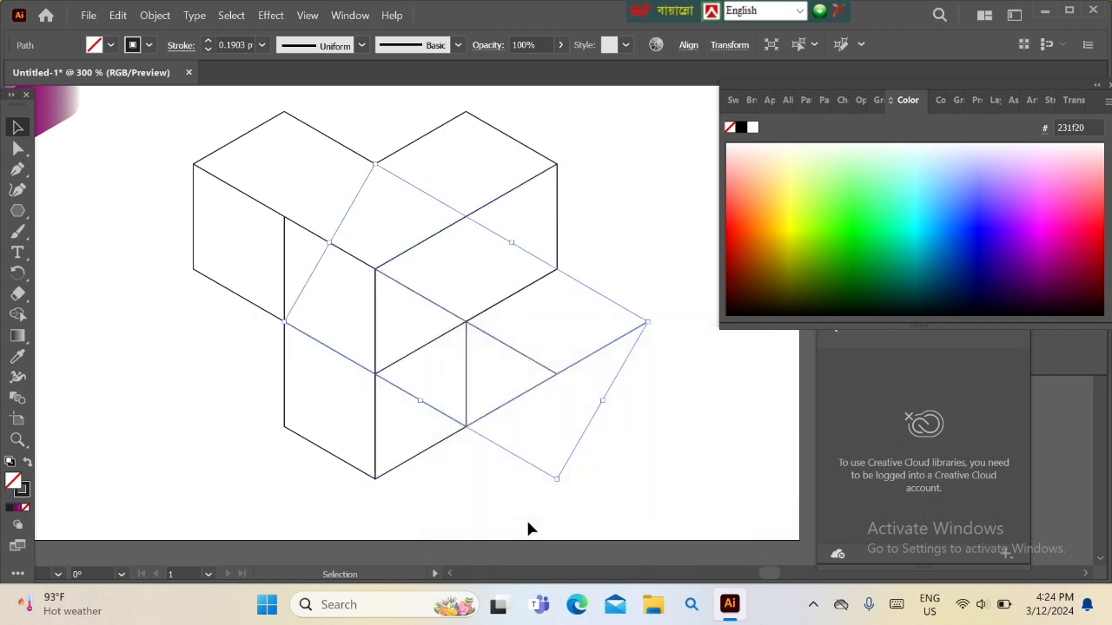
Step: Move the newest dividing lines onto the upper face so they connect both arms' outer corners through the centre, then deselect them
key(Left)
key(Left)
key(Left)
key(Left)
key(Left)
key(Left)
key(Left)
key(Left)
key(Left)
key(Left)
key(Left)
key(Left)
key(Left)
key(Left)
key(Left)
key(Left)
key(Left)
key(Left)
key(Left)
key(Left)
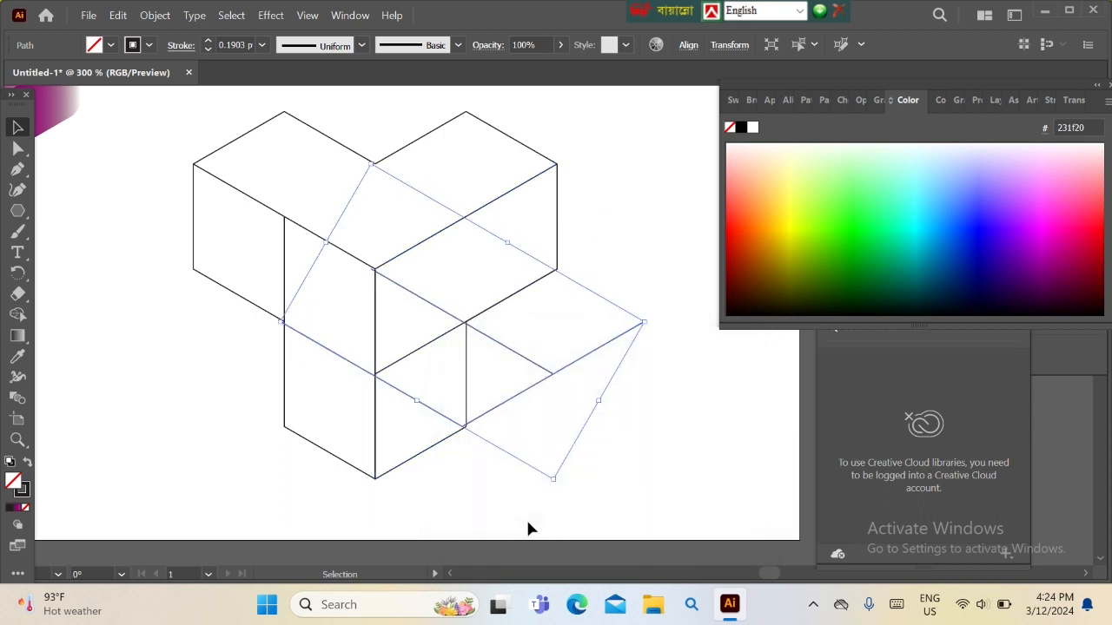
key(Left)
key(Left)
key(Left)
key(Left)
key(Left)
key(Left)
key(Left)
key(Left)
key(Left)
key(Left)
key(Left)
key(Left)
key(Left)
key(Left)
key(Left)
key(Left)
key(Left)
key(Left)
key(Left)
key(Left)
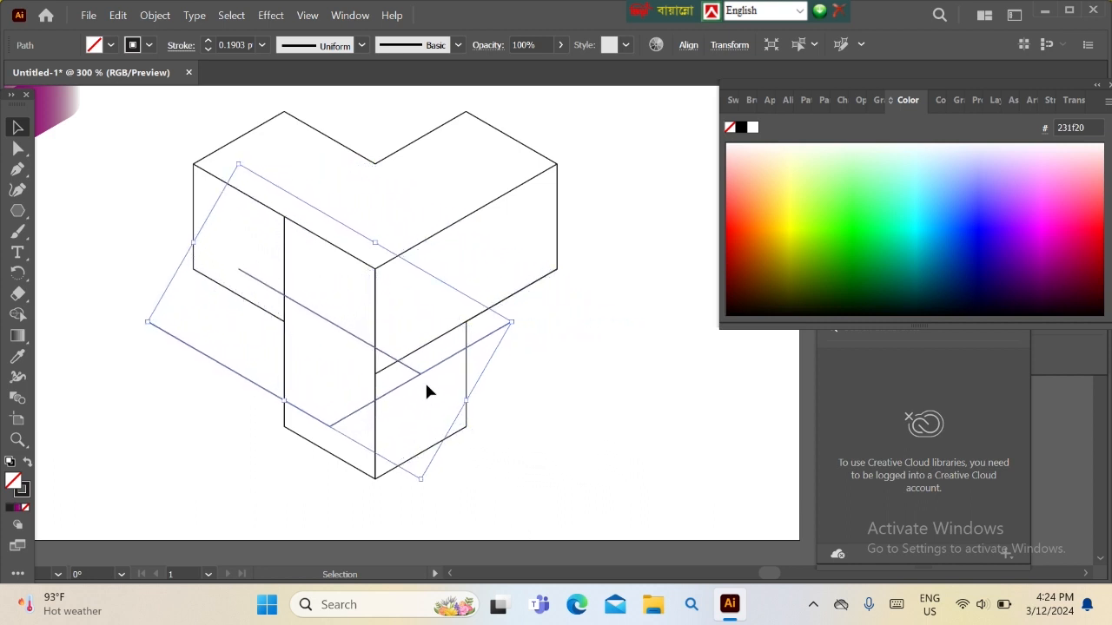
drag(407, 381, 455, 231)
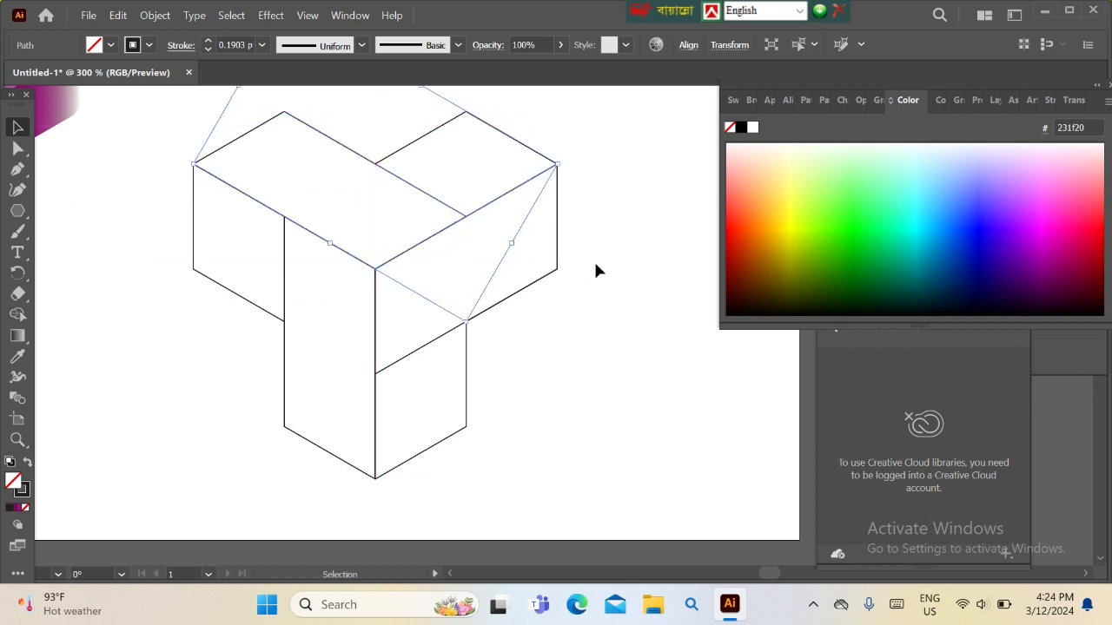
click(594, 265)
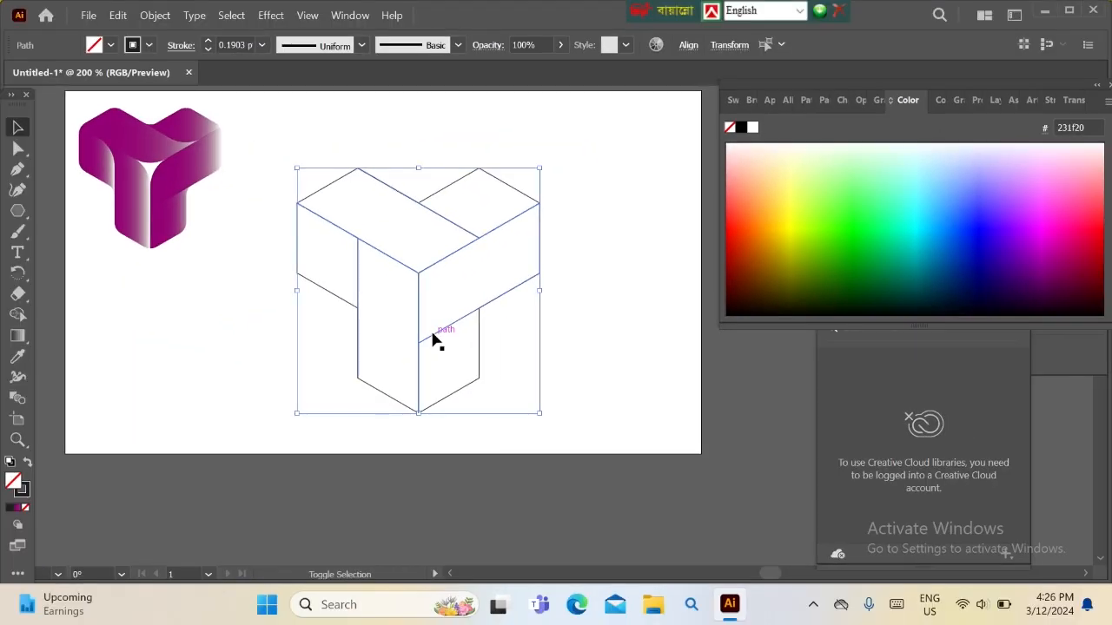
Step: Round the inner corners of the upper and left dividing paths by raising their corner radius
click(17, 149)
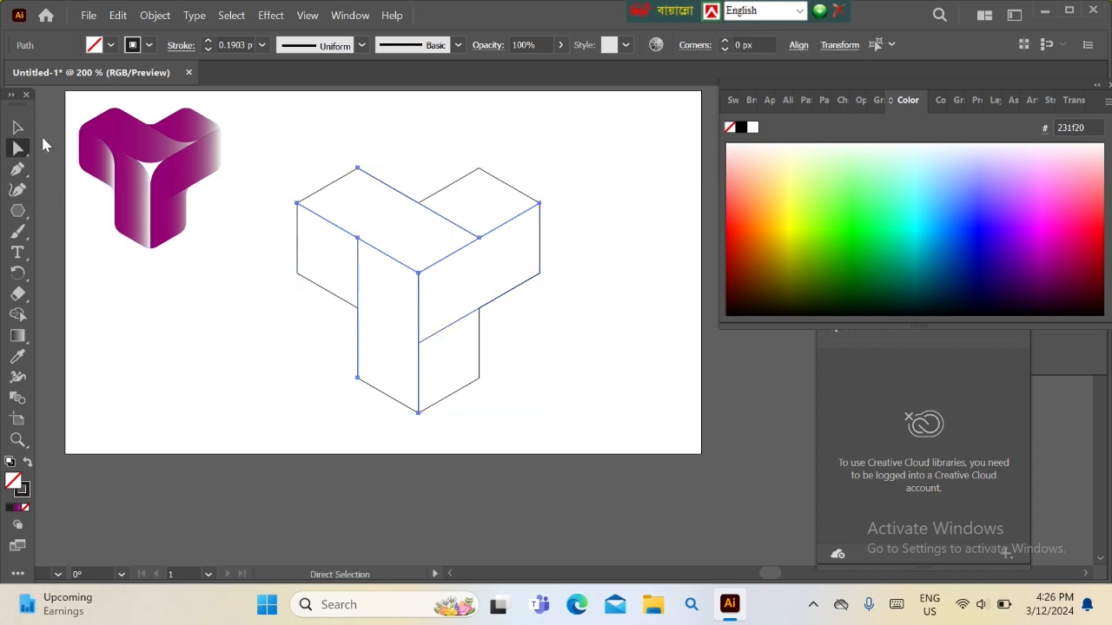
click(727, 40)
click(726, 40)
click(727, 40)
click(727, 40)
click(727, 40)
click(727, 40)
click(727, 40)
click(727, 40)
click(727, 40)
click(727, 40)
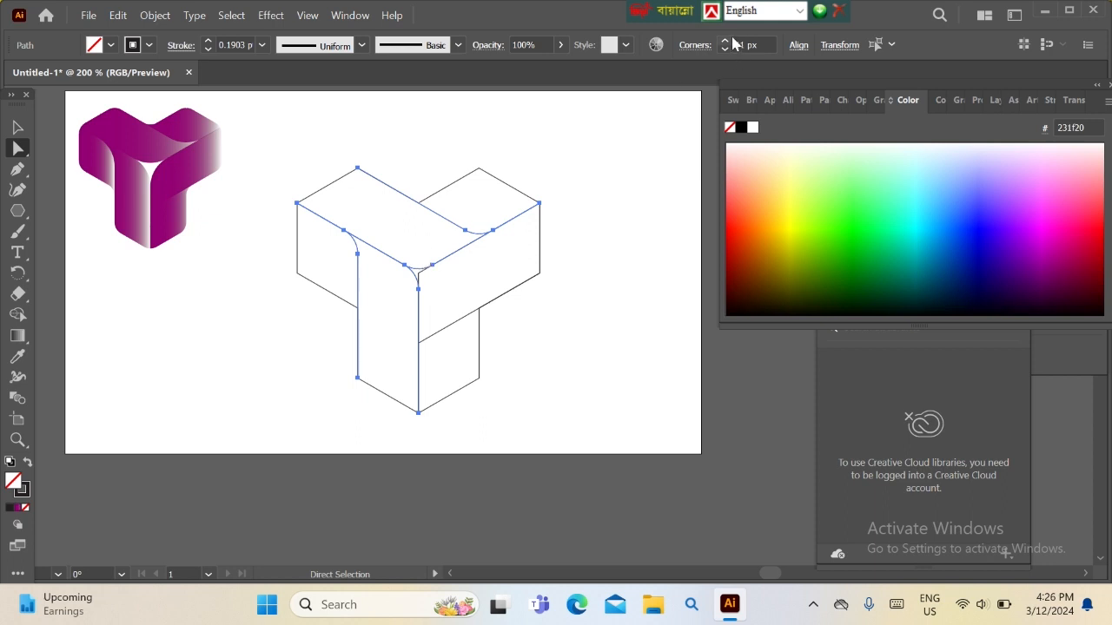
click(17, 128)
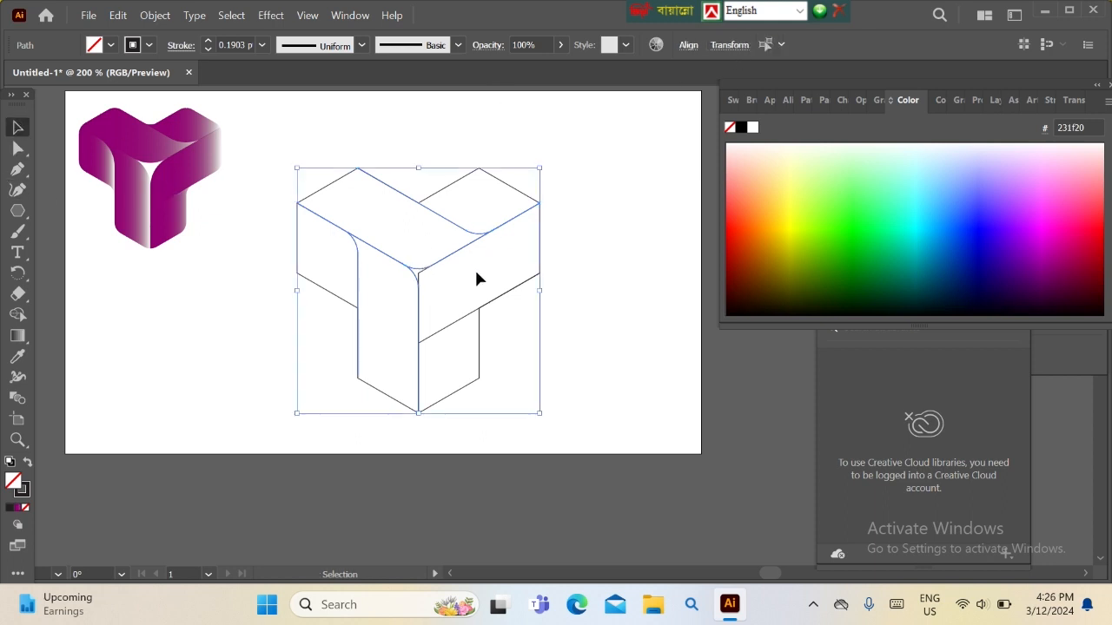
Step: Round the inner corners of the right arm's dividing path to match the other two dividing paths
click(425, 279)
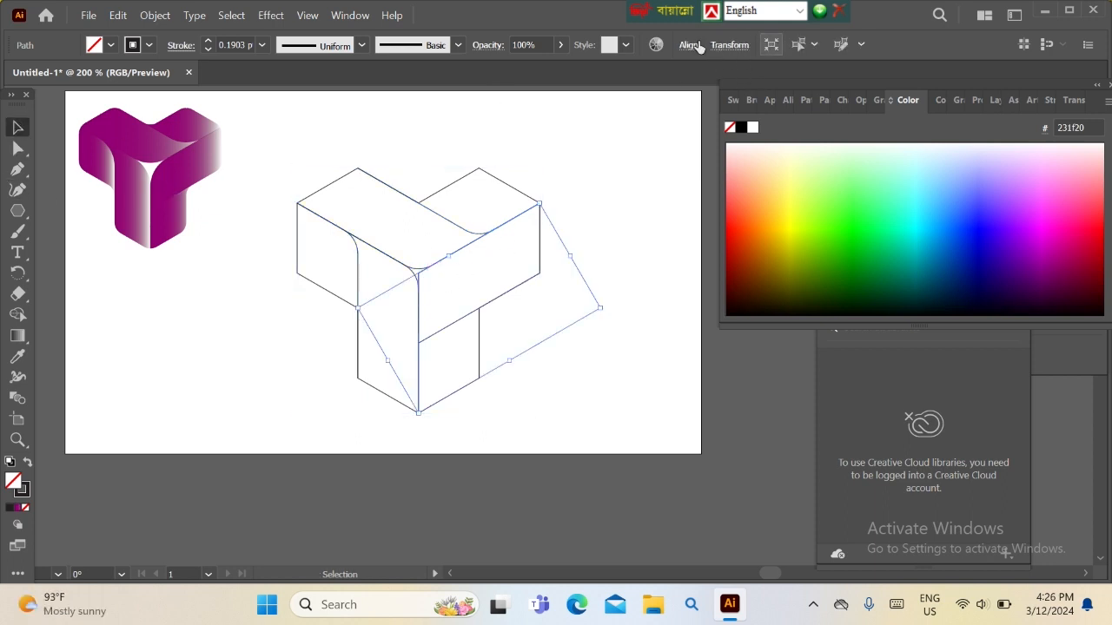
click(18, 148)
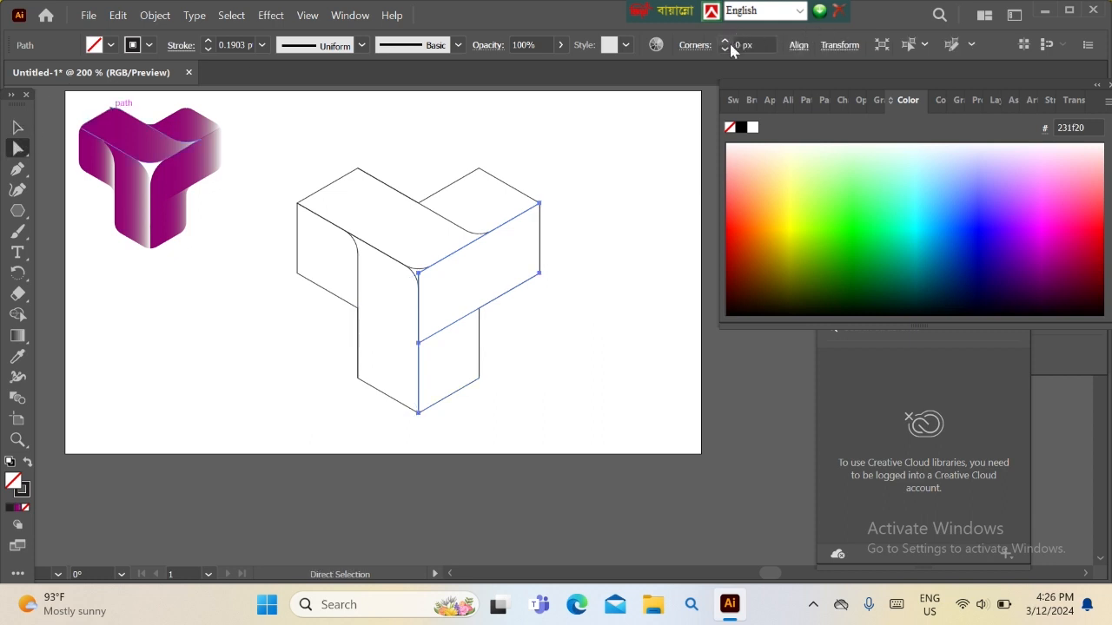
click(726, 42)
click(726, 42)
click(726, 41)
click(726, 41)
click(726, 42)
click(18, 128)
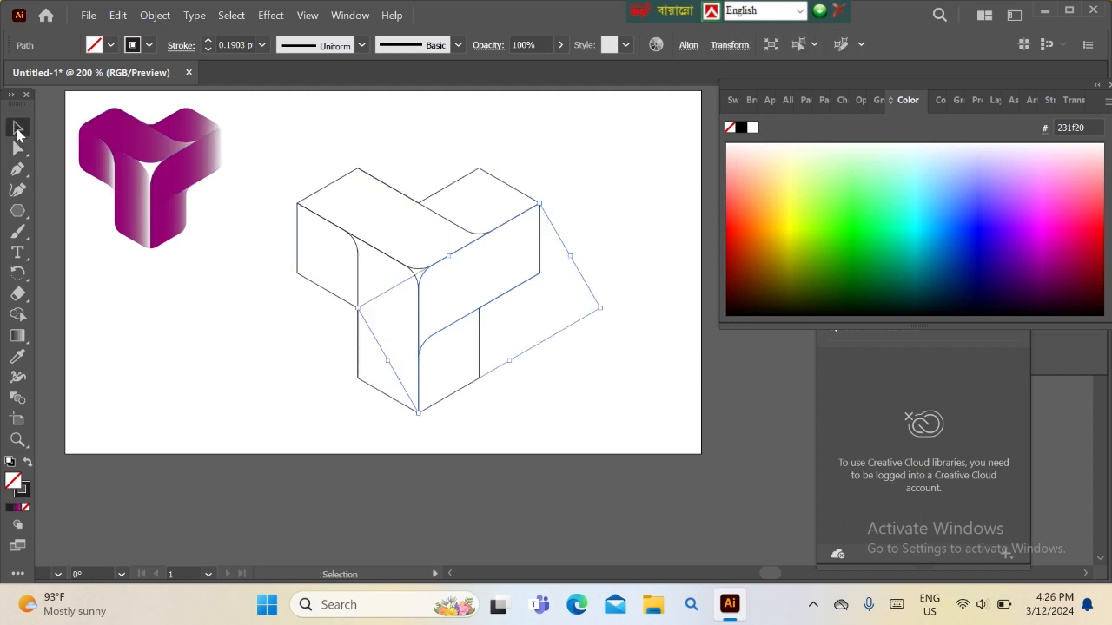
click(424, 162)
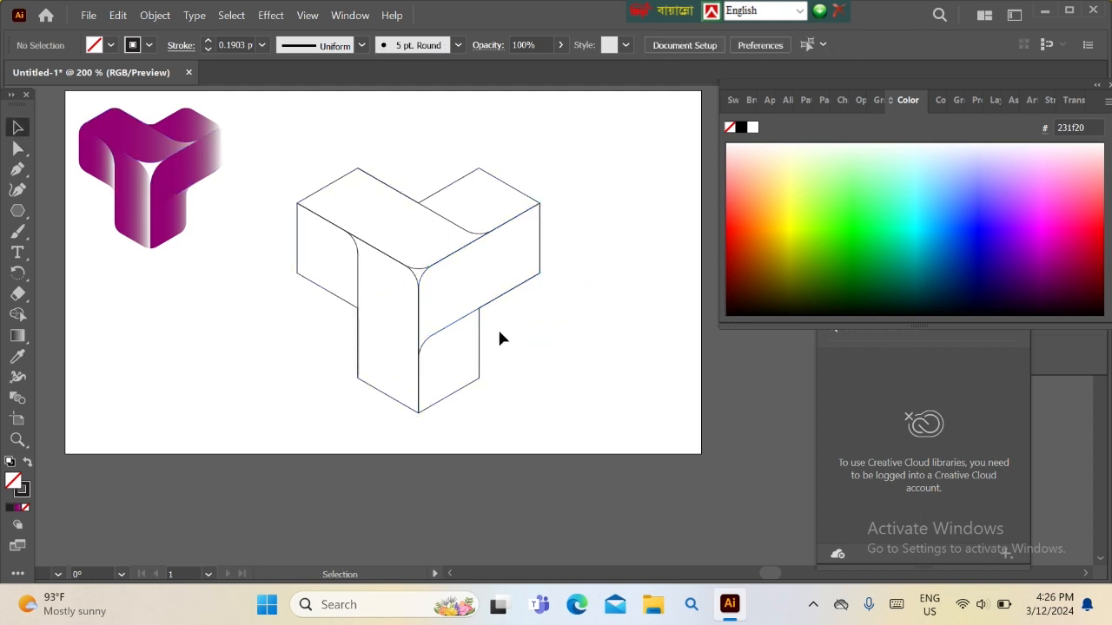
Step: Round the corners of the Y-shaped outline with a 5 px radius
click(331, 277)
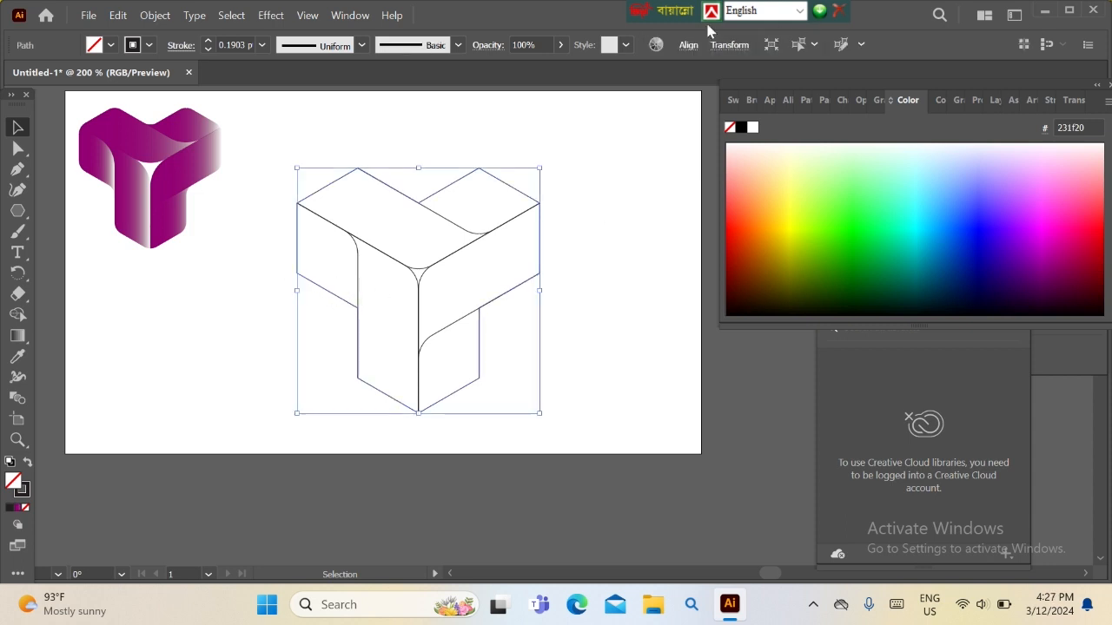
click(18, 149)
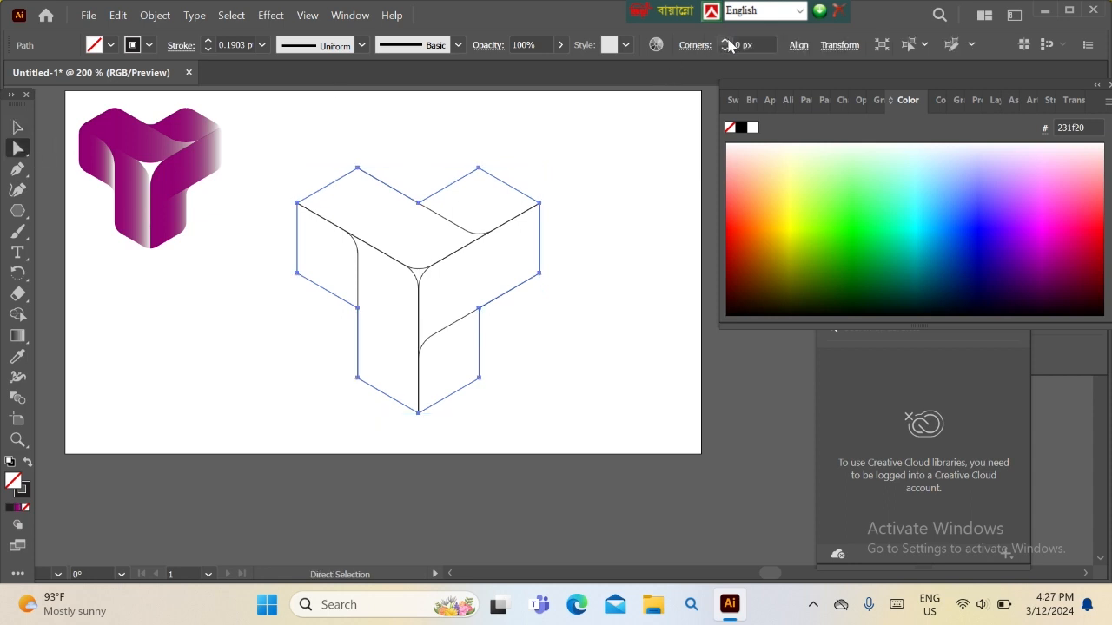
click(726, 41)
click(727, 41)
click(726, 41)
click(726, 41)
click(726, 40)
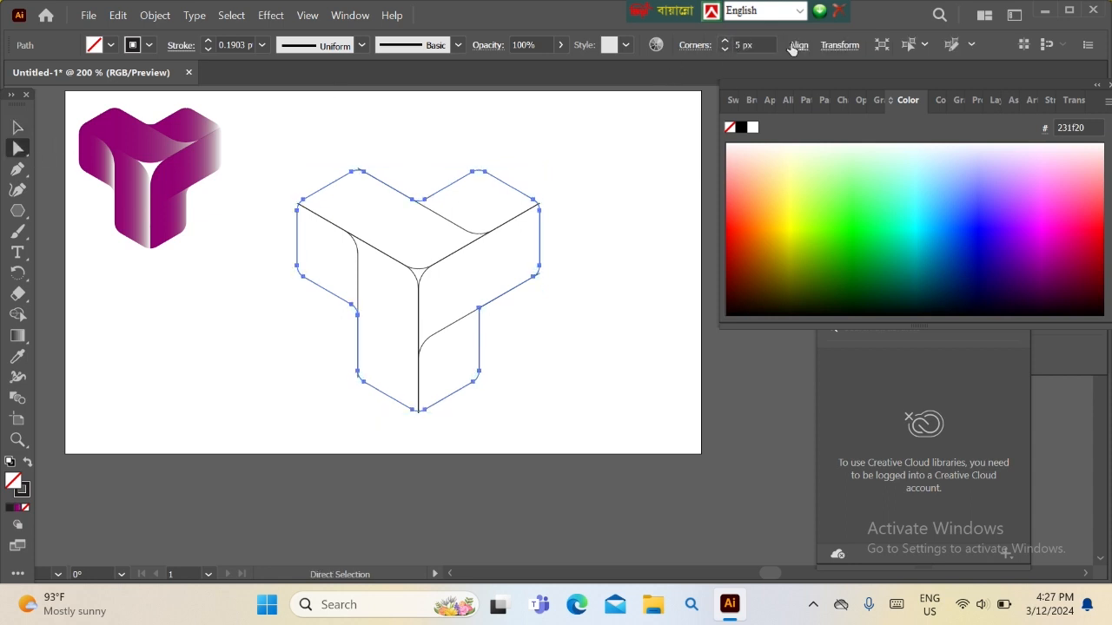
click(234, 284)
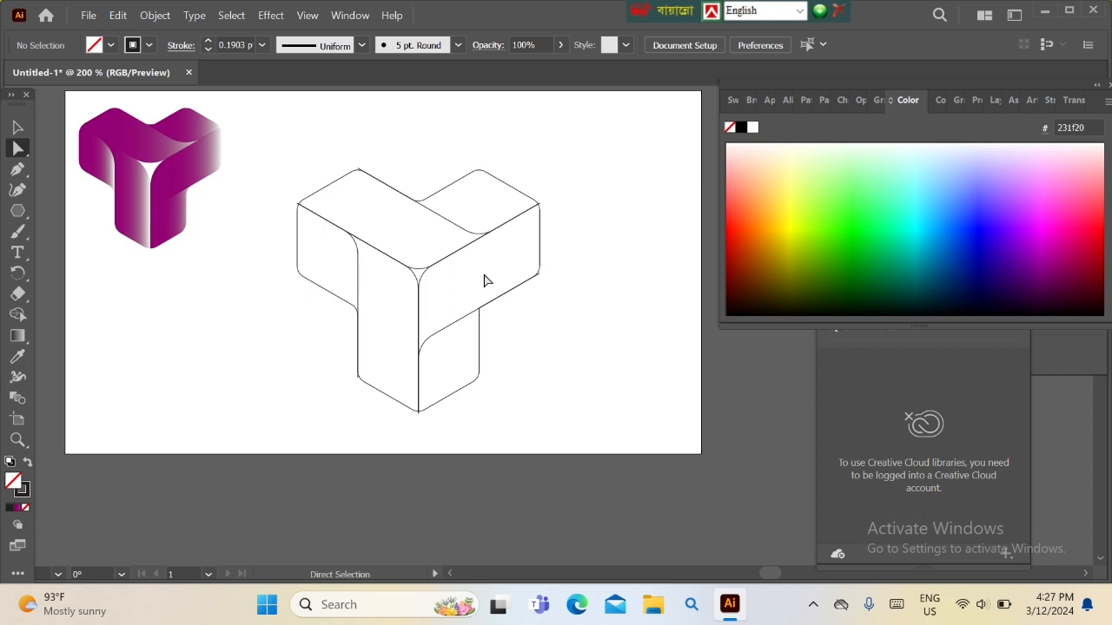
Step: Select the outline with all dividing lines and split it into separate faces with the Shape Builder tool
drag(482, 273, 409, 256)
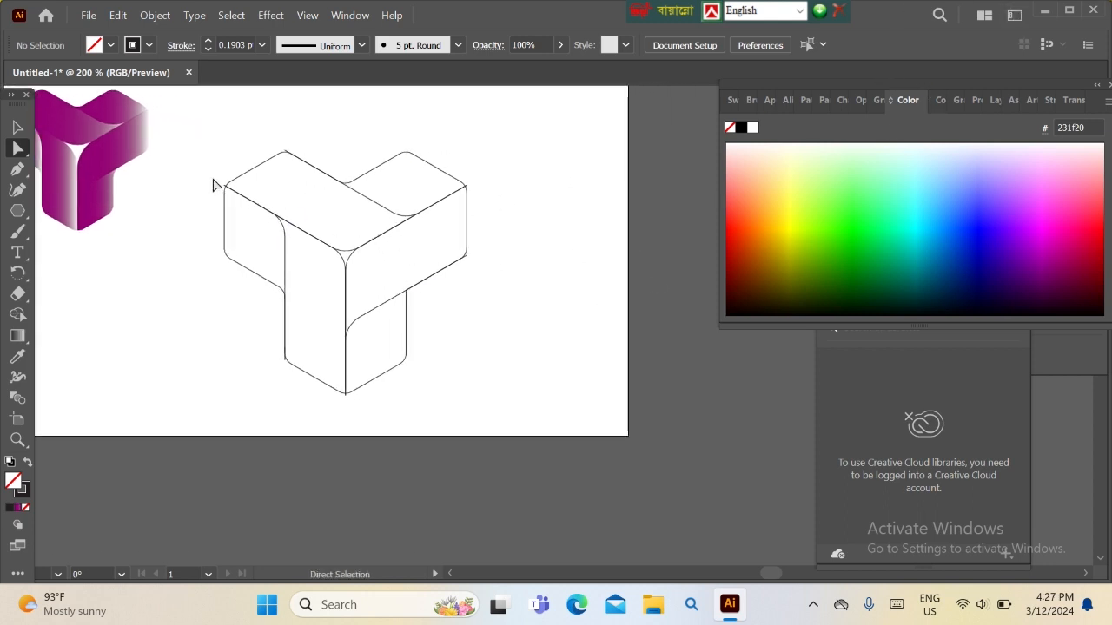
drag(202, 165, 249, 225)
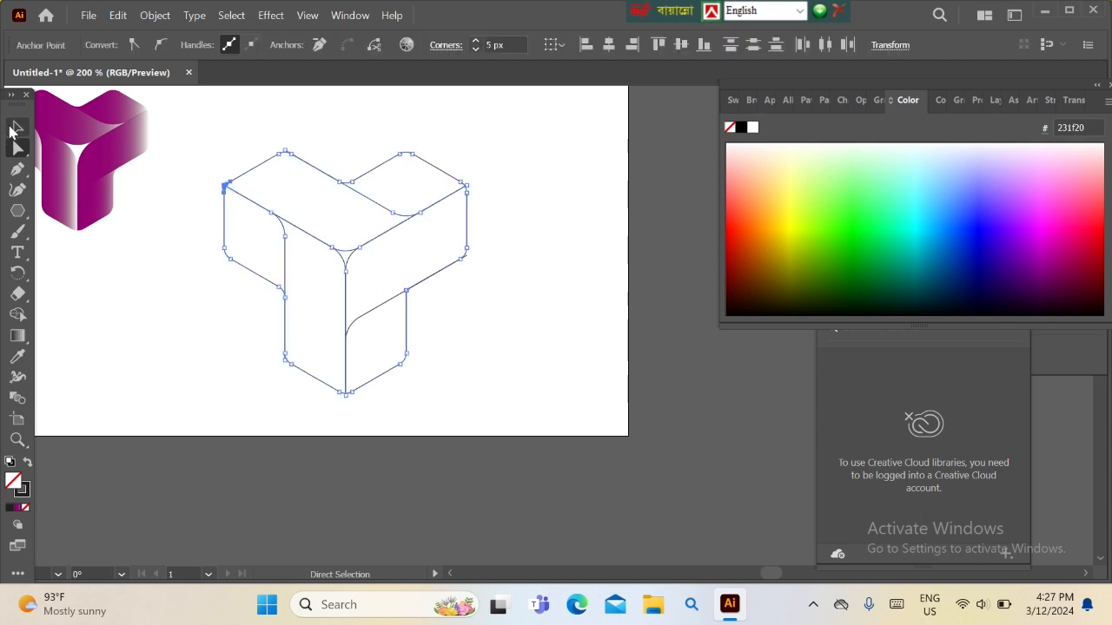
click(15, 127)
click(206, 161)
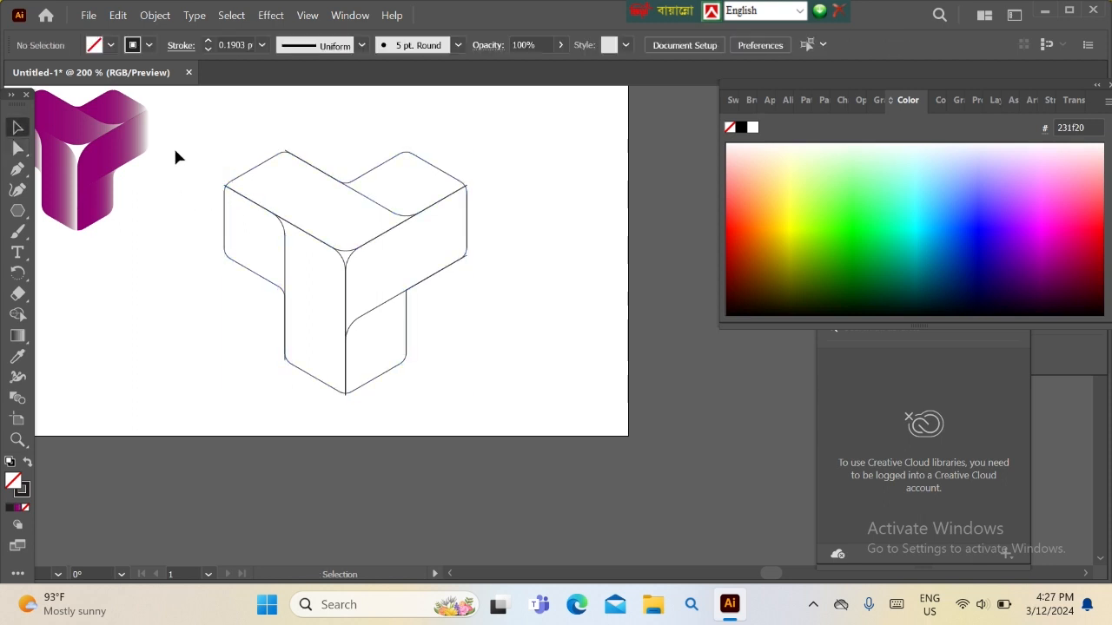
drag(225, 179, 432, 357)
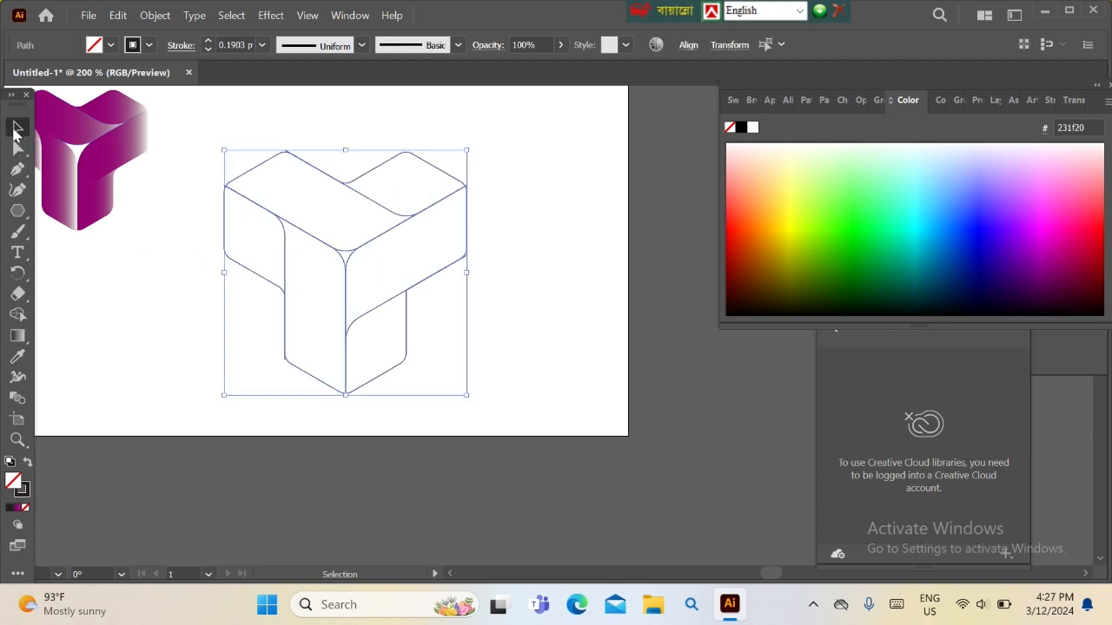
click(18, 314)
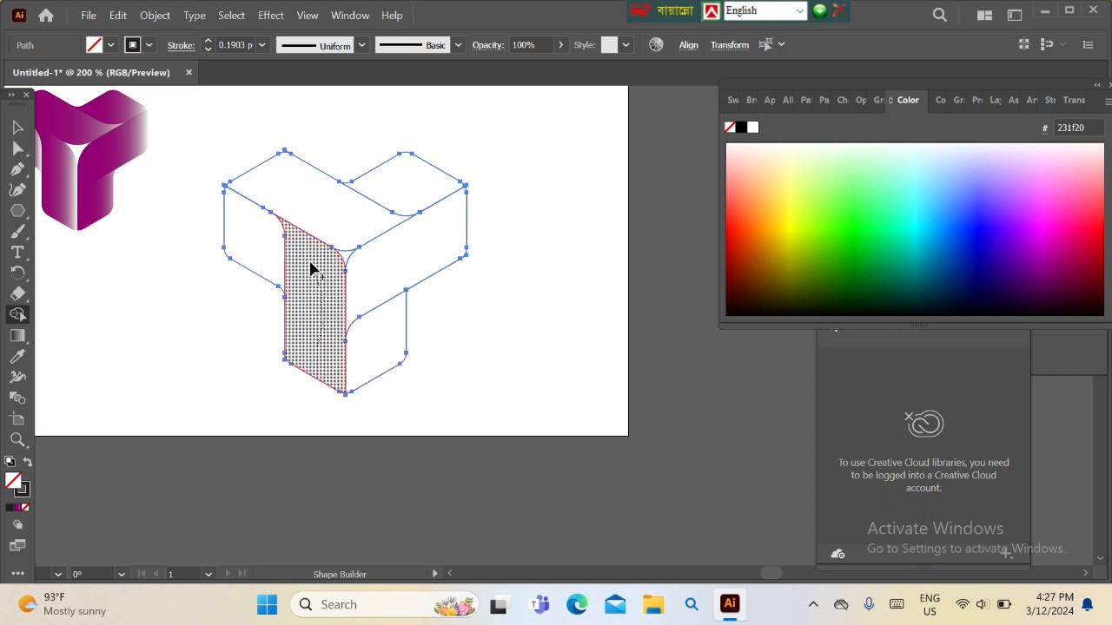
click(252, 246)
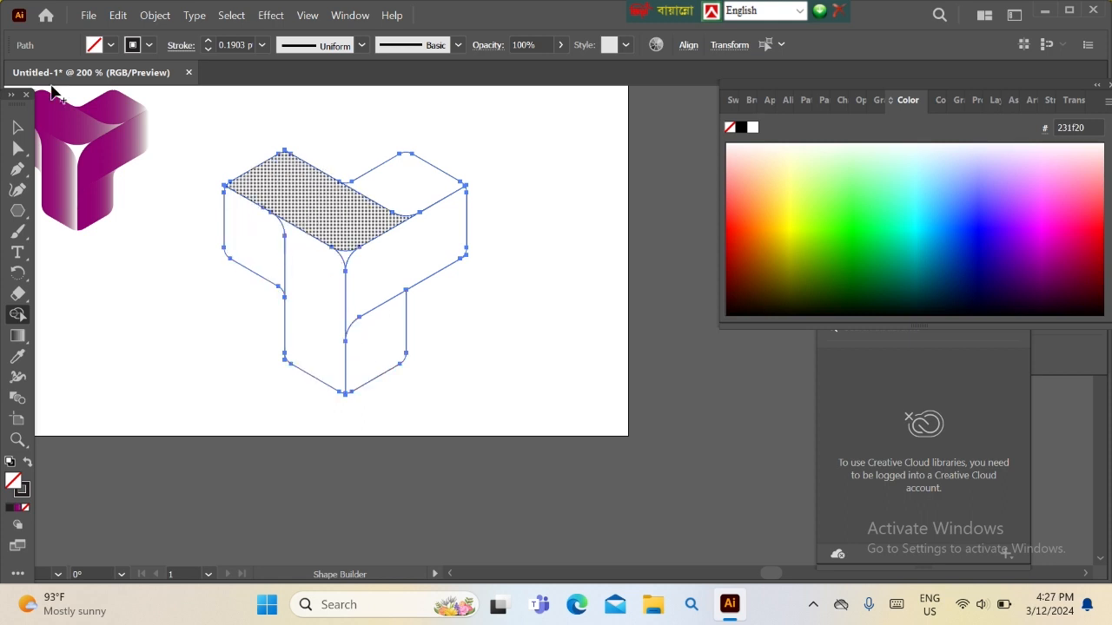
click(21, 128)
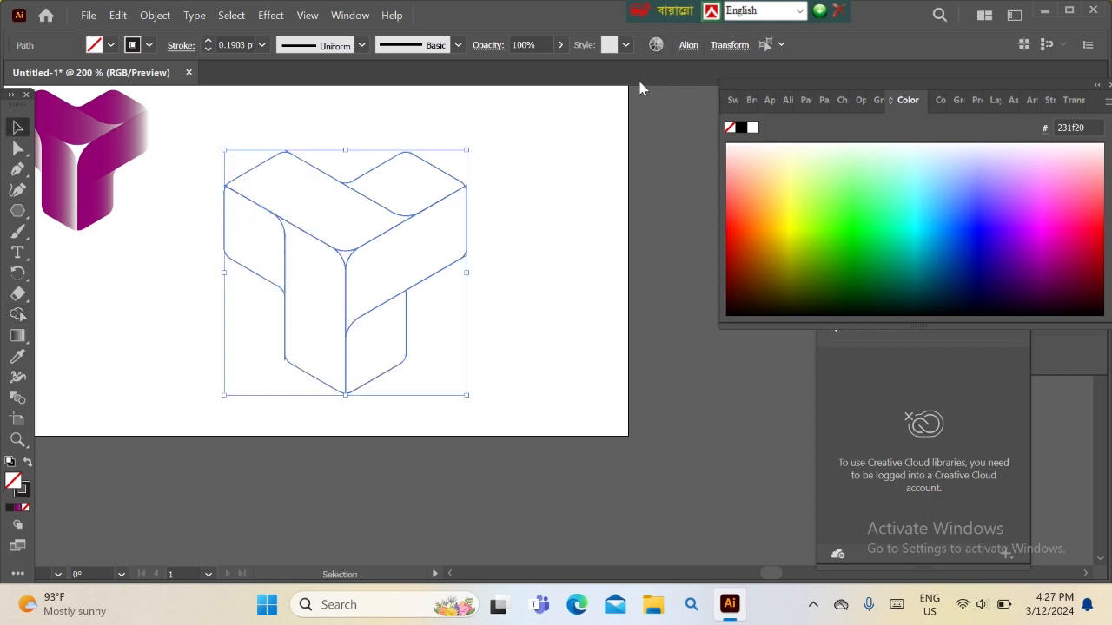
Step: Fill all faces of the large Y-shaped outline with the preset Orange, Yellow linear gradient
click(356, 16)
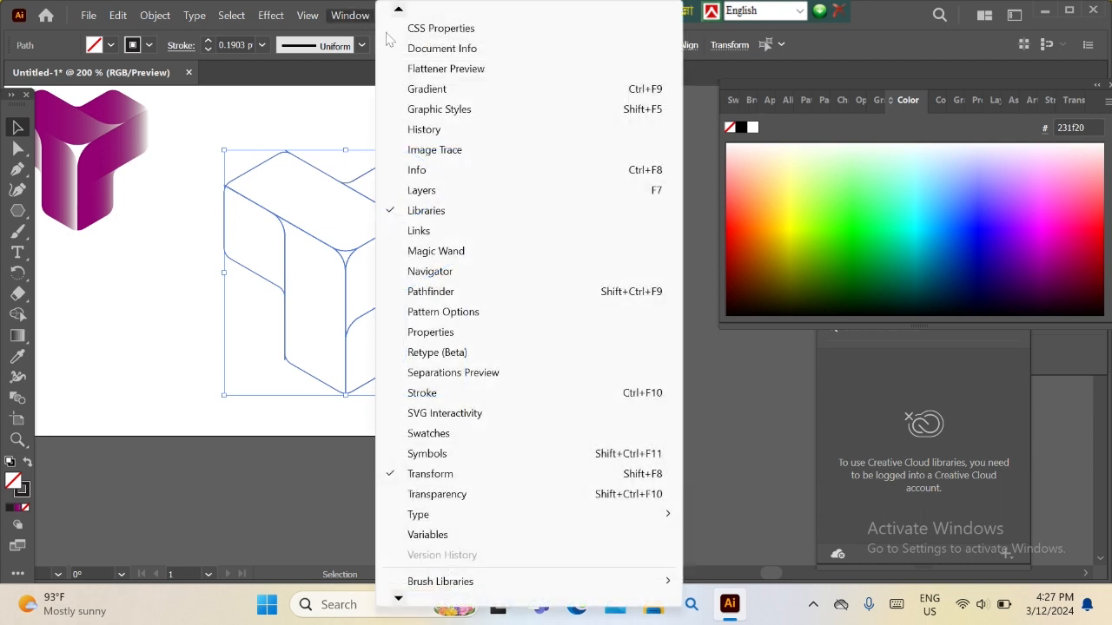
click(437, 89)
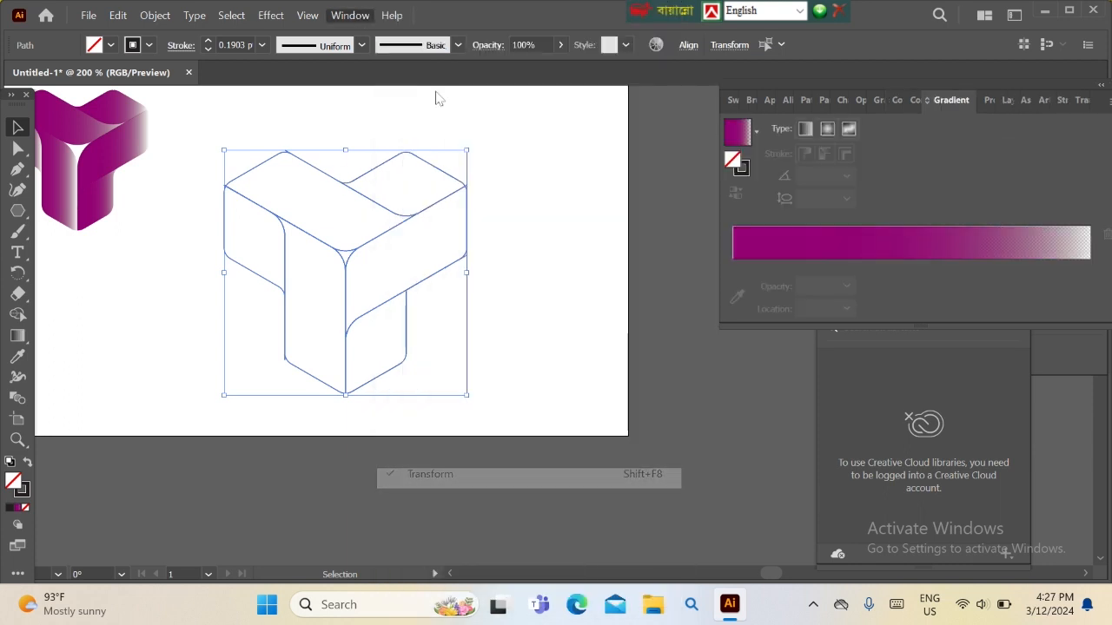
click(756, 132)
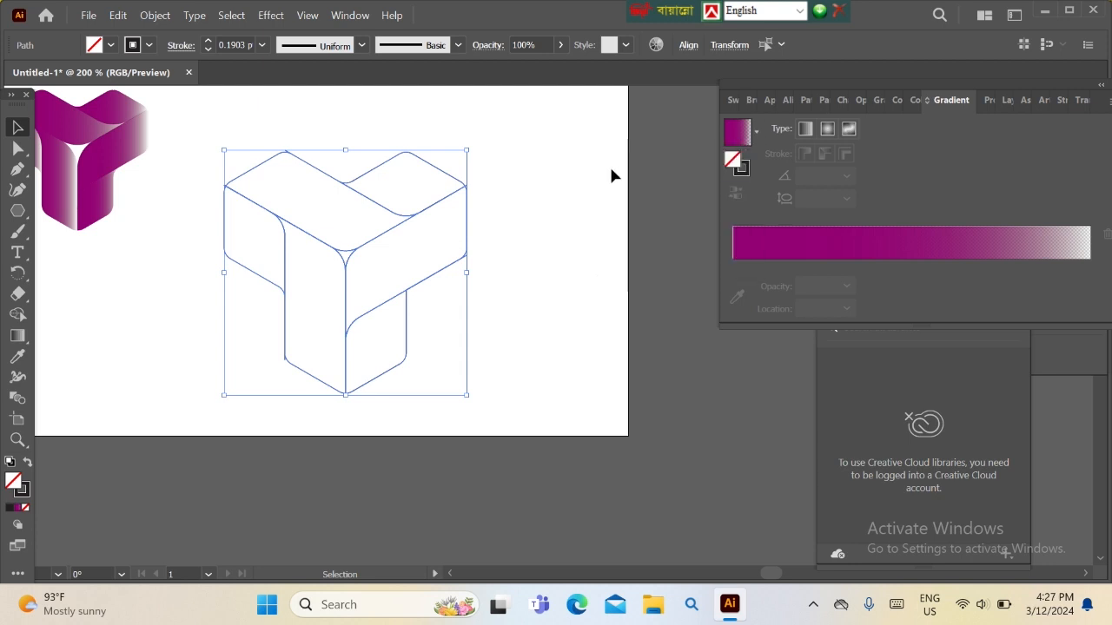
key(period)
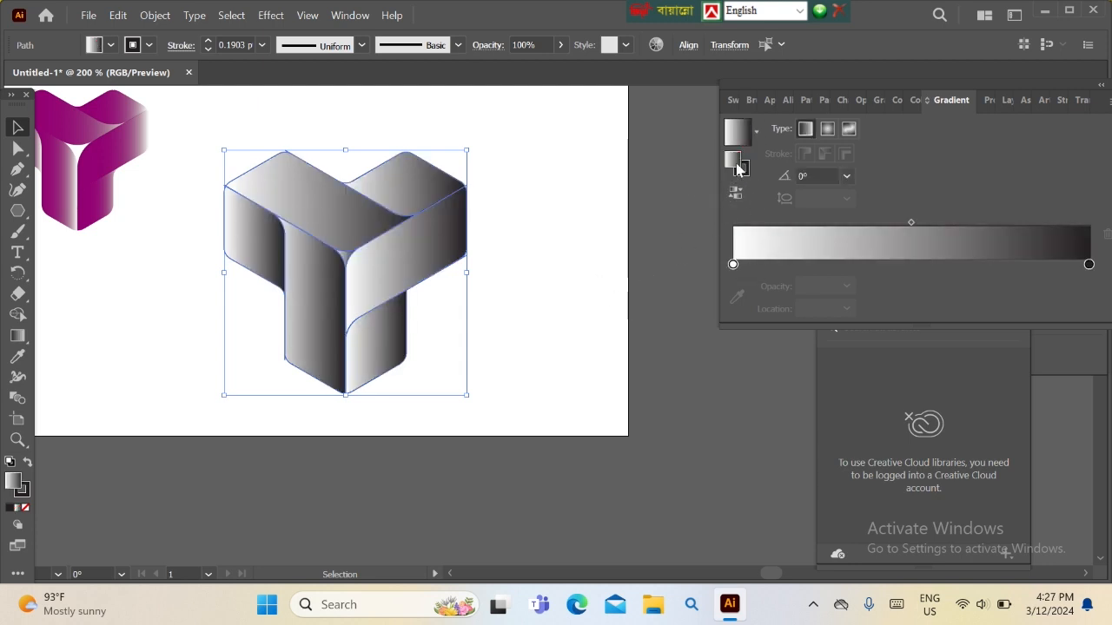
click(756, 134)
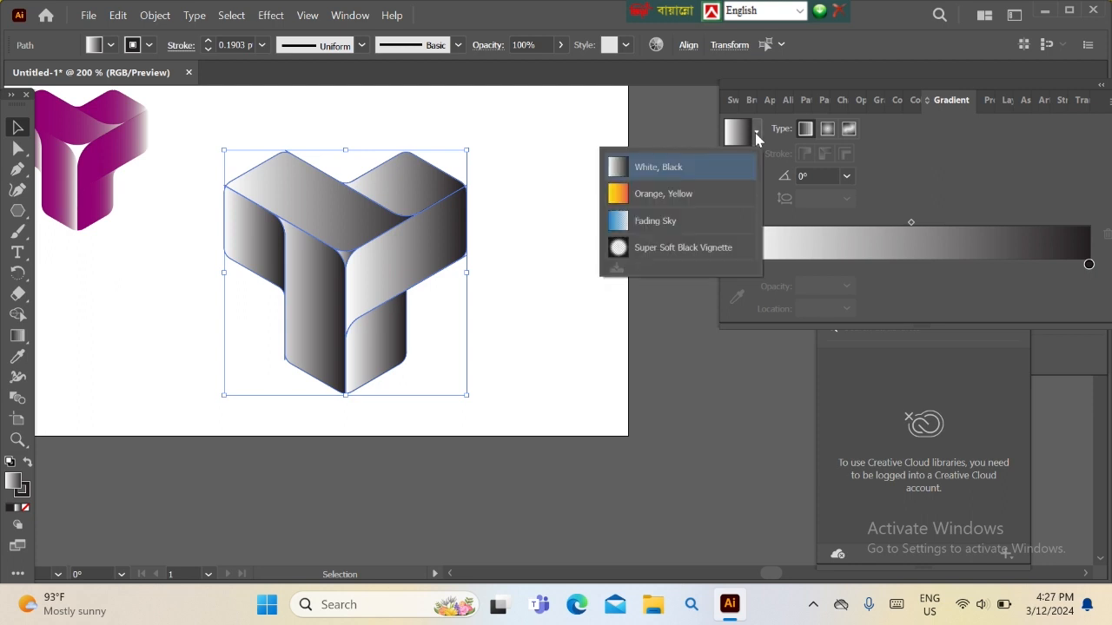
click(620, 199)
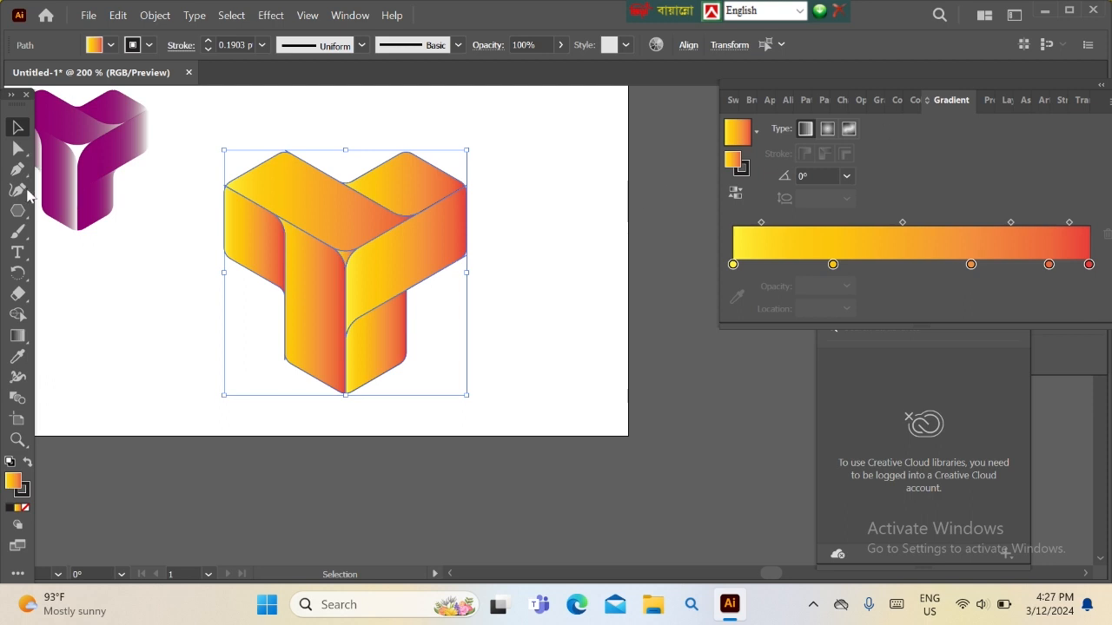
Step: Copy the purple fading gradient from the small reference logo onto all faces of the large Y shape with the Eyedropper
click(17, 357)
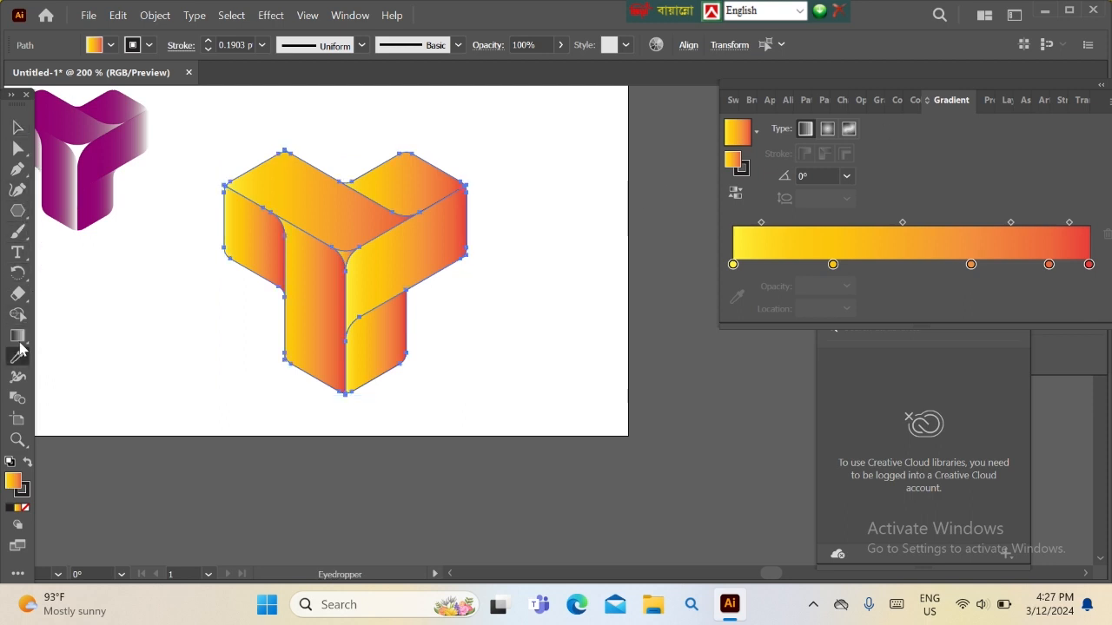
click(87, 146)
key(v)
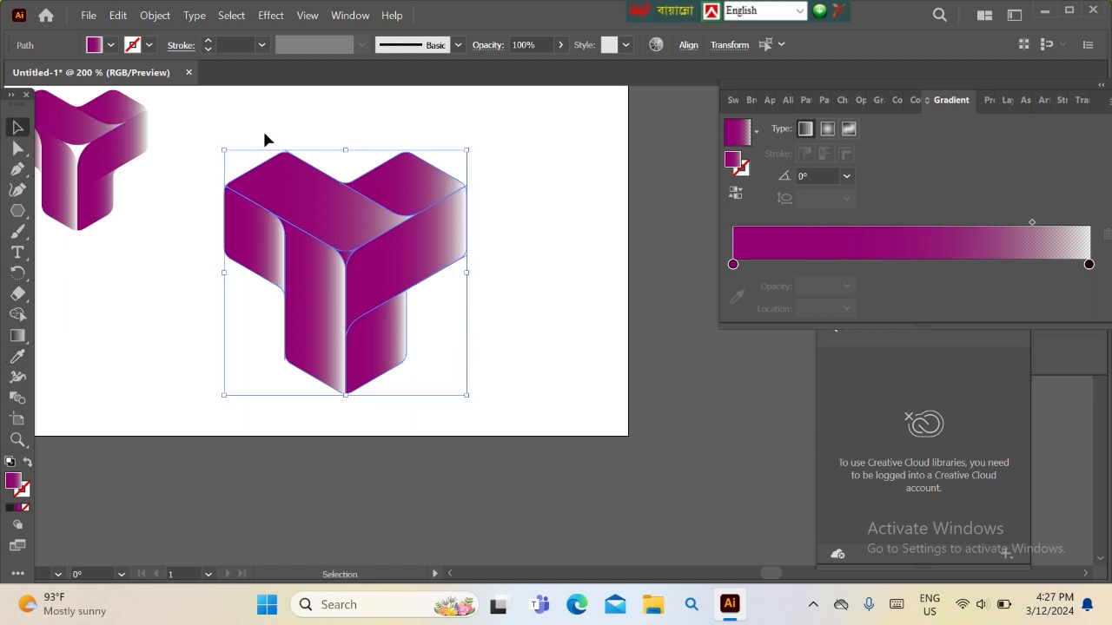
click(378, 126)
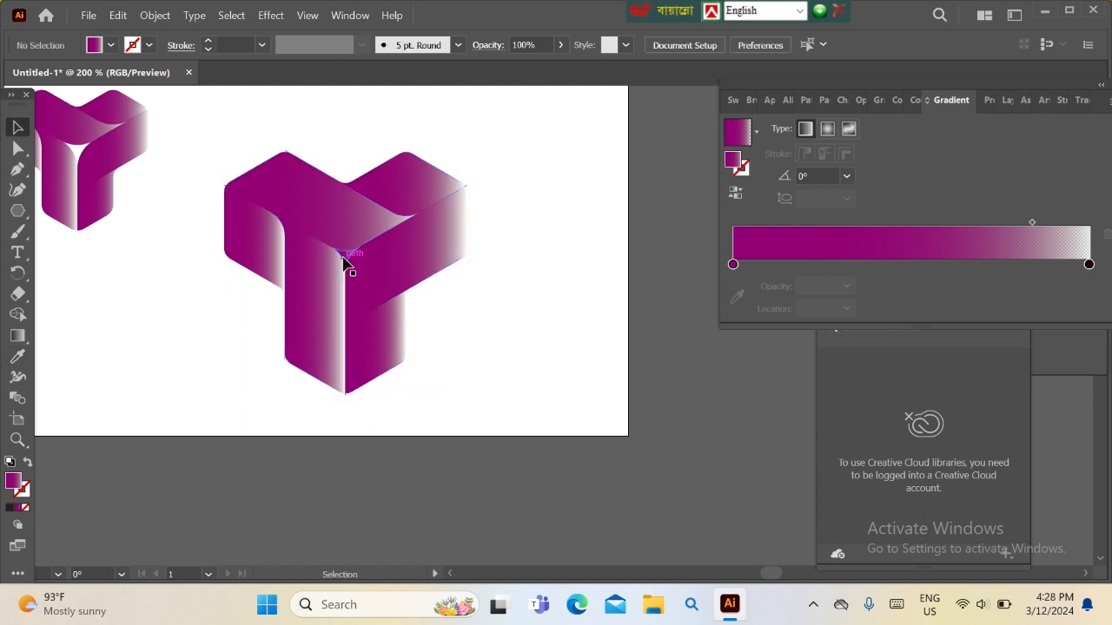
Step: Cut the six main faces of the large logo and delete the leftover central triangle and thin slivers
click(345, 262)
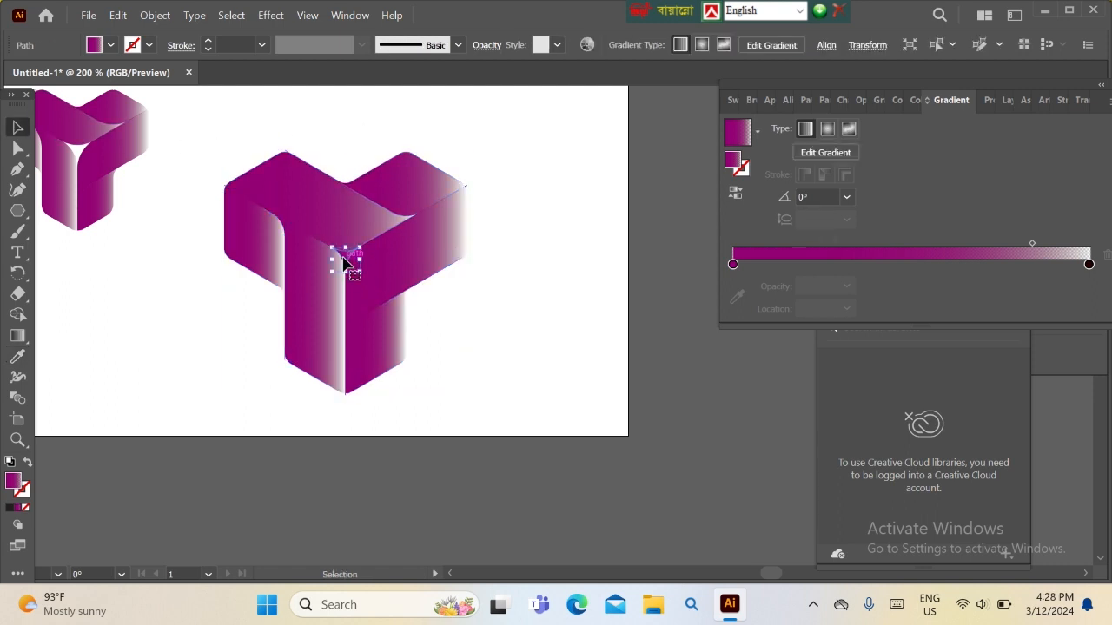
click(313, 131)
click(279, 219)
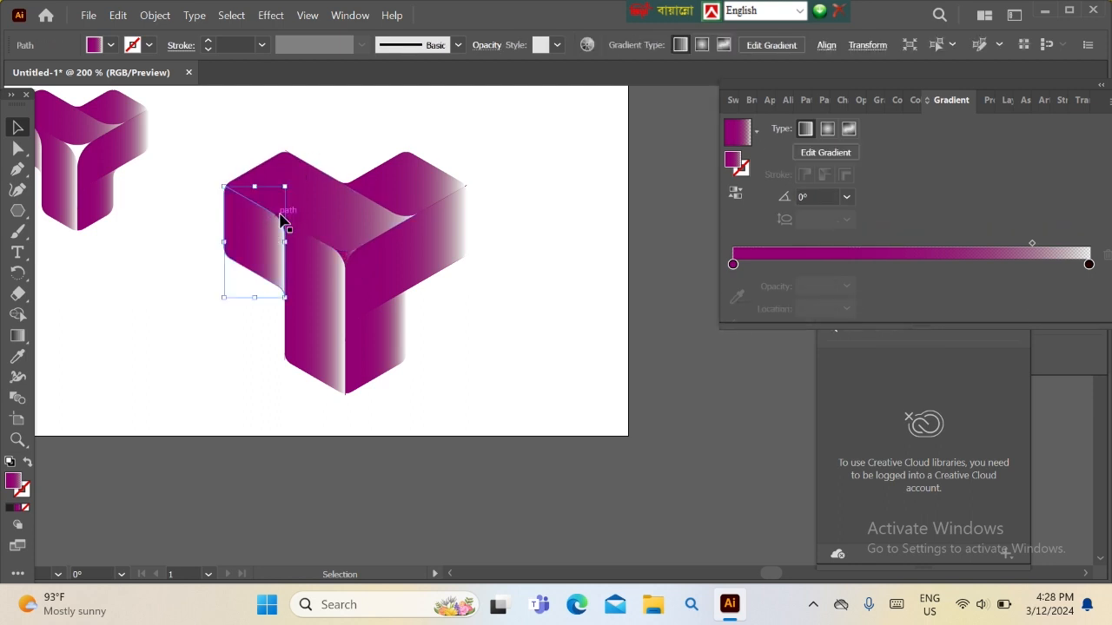
shift+click(320, 195)
shift+click(410, 195)
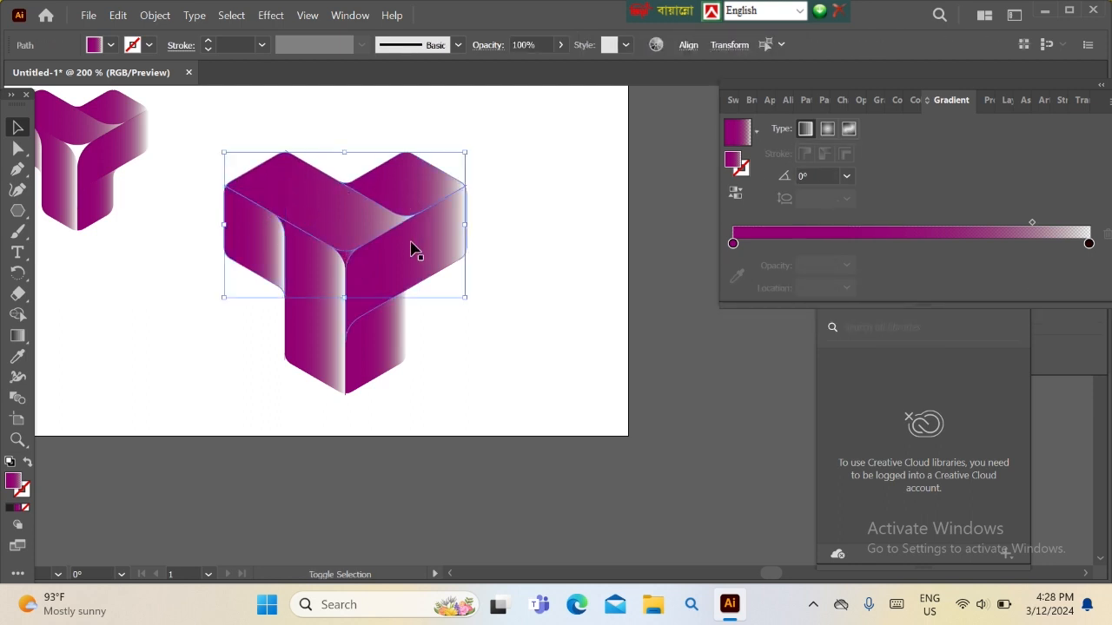
shift+click(387, 330)
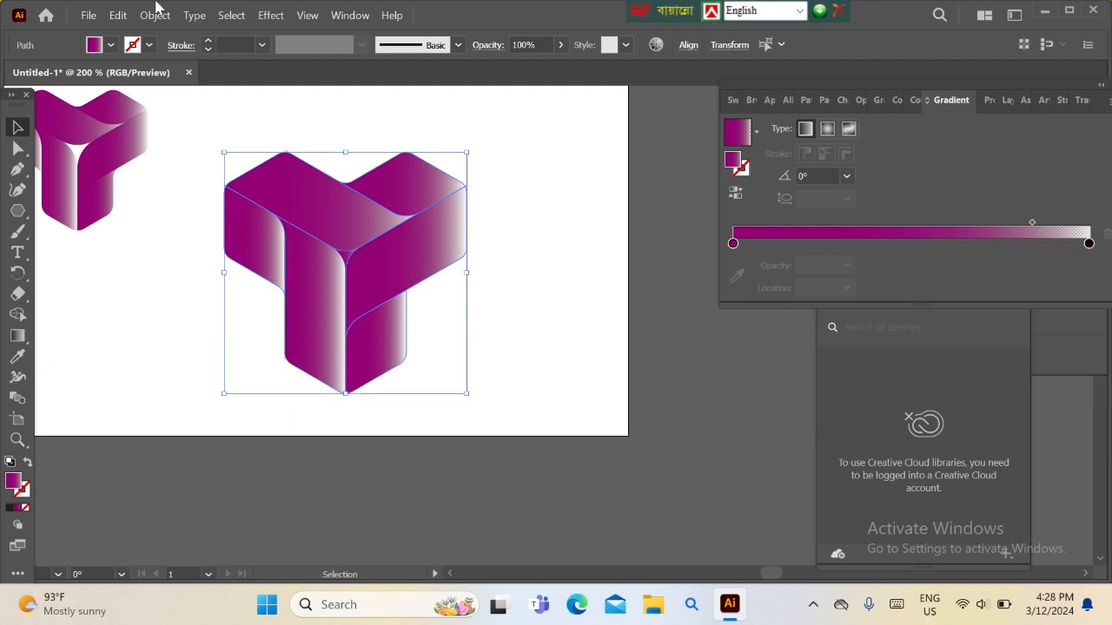
click(118, 16)
click(172, 59)
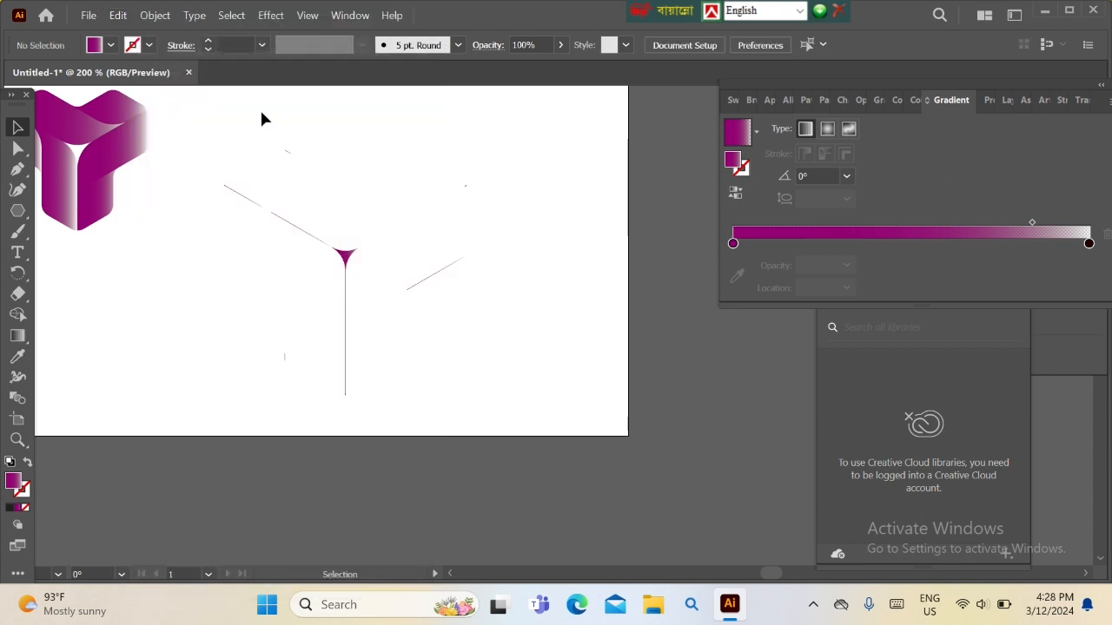
drag(196, 128, 517, 401)
key(Delete)
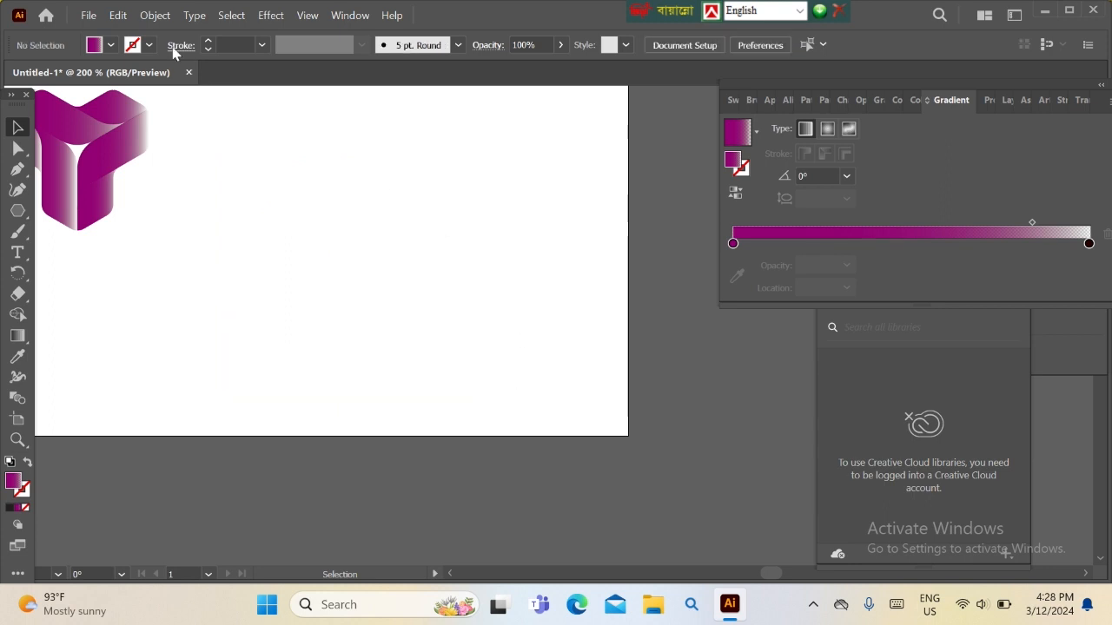
Step: Paste the six cut faces back and move them beside the small reference logo
click(120, 15)
click(178, 101)
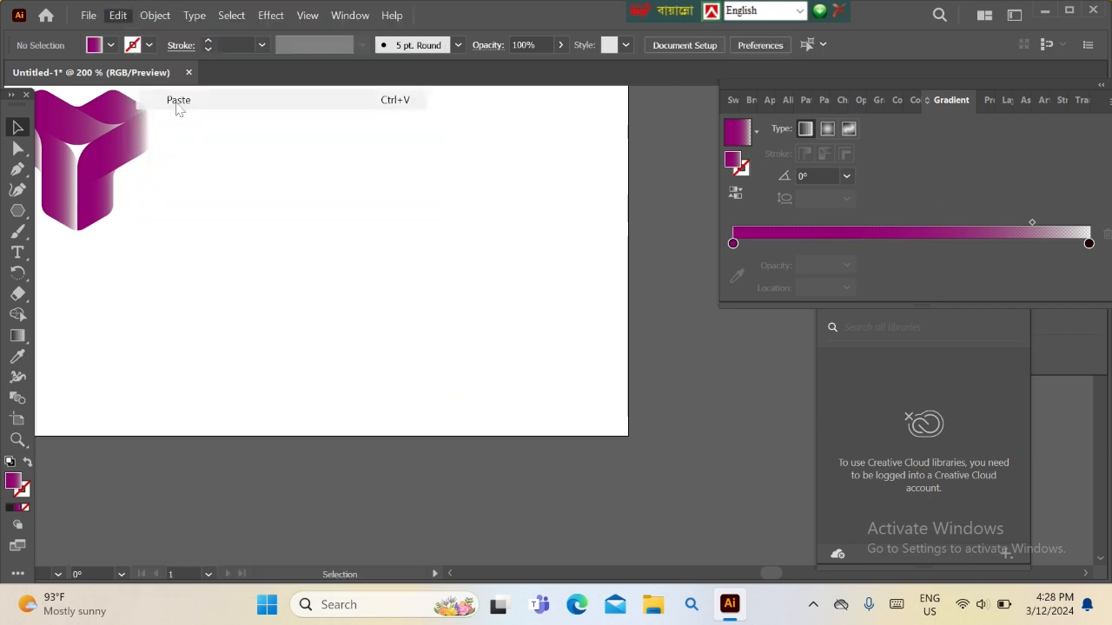
drag(501, 271, 286, 197)
click(527, 196)
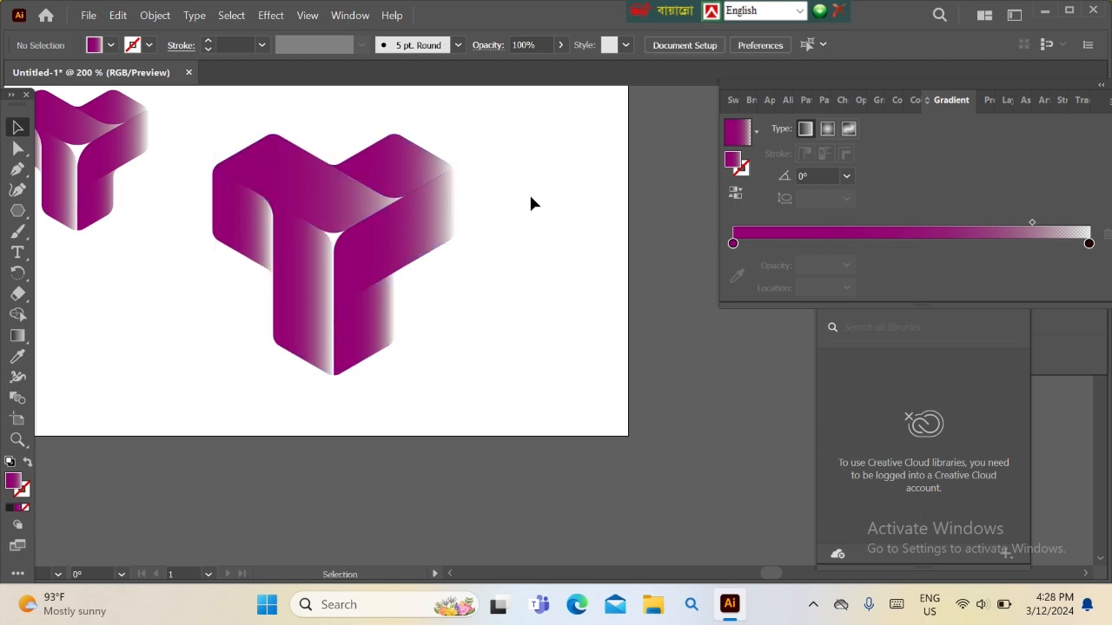
Step: Select all the pasted faces of the large logo and group them
drag(204, 146, 448, 329)
click(447, 329)
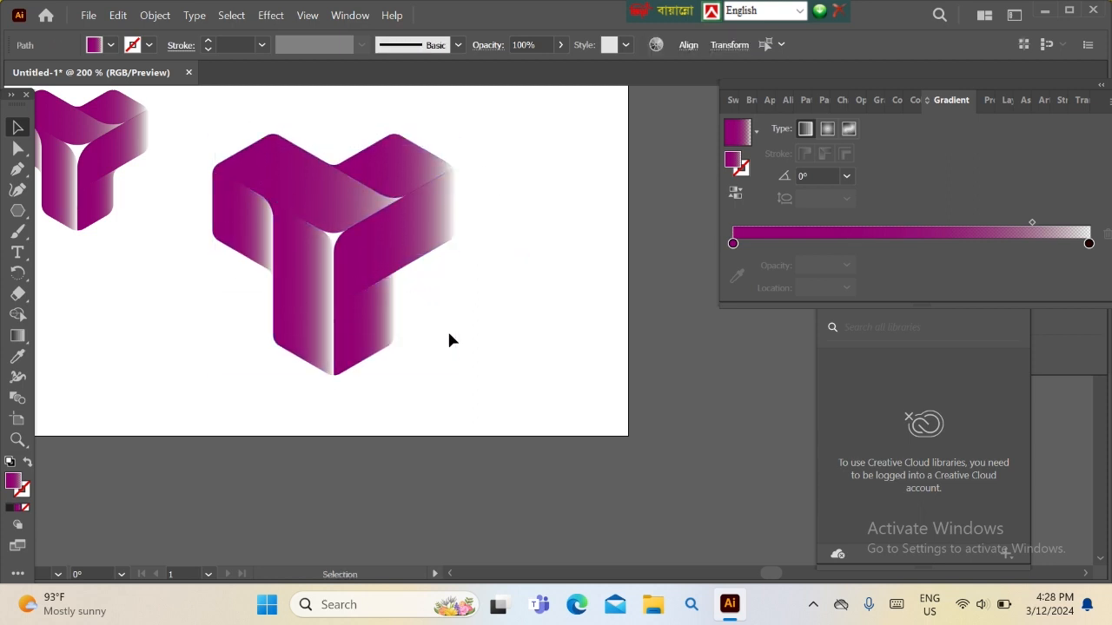
drag(261, 183, 463, 354)
key(a)
key(v)
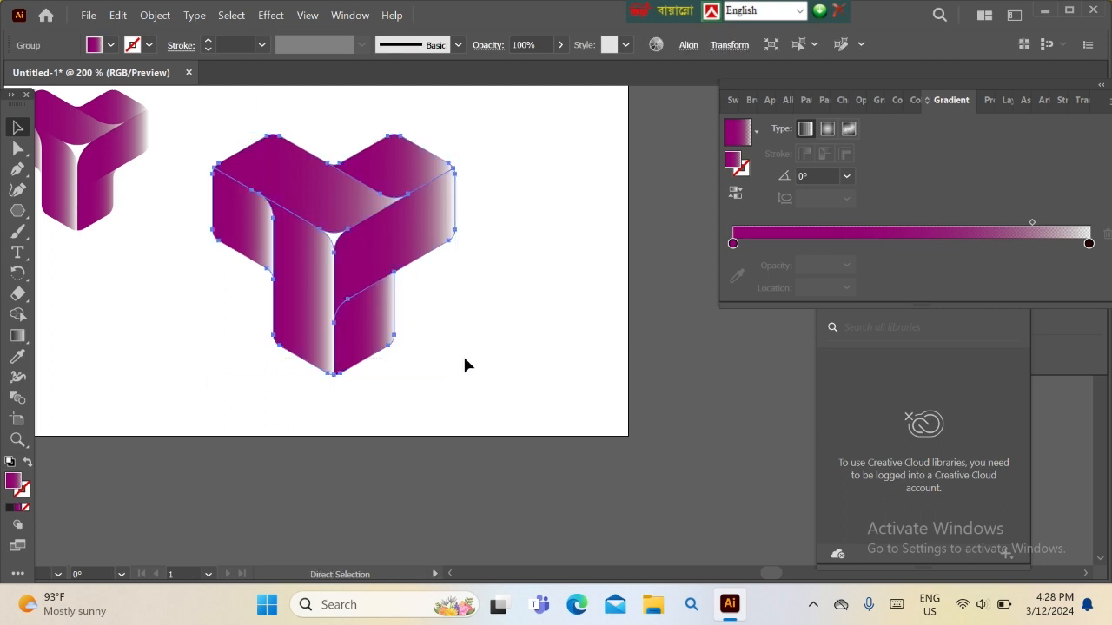
click(508, 227)
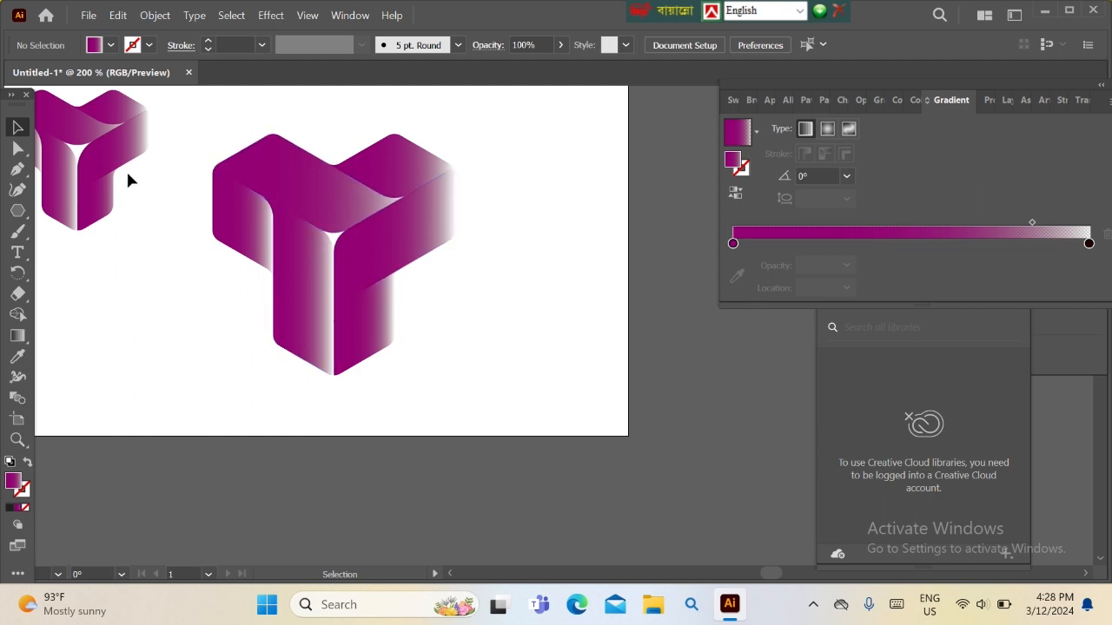
click(104, 186)
double_click(104, 191)
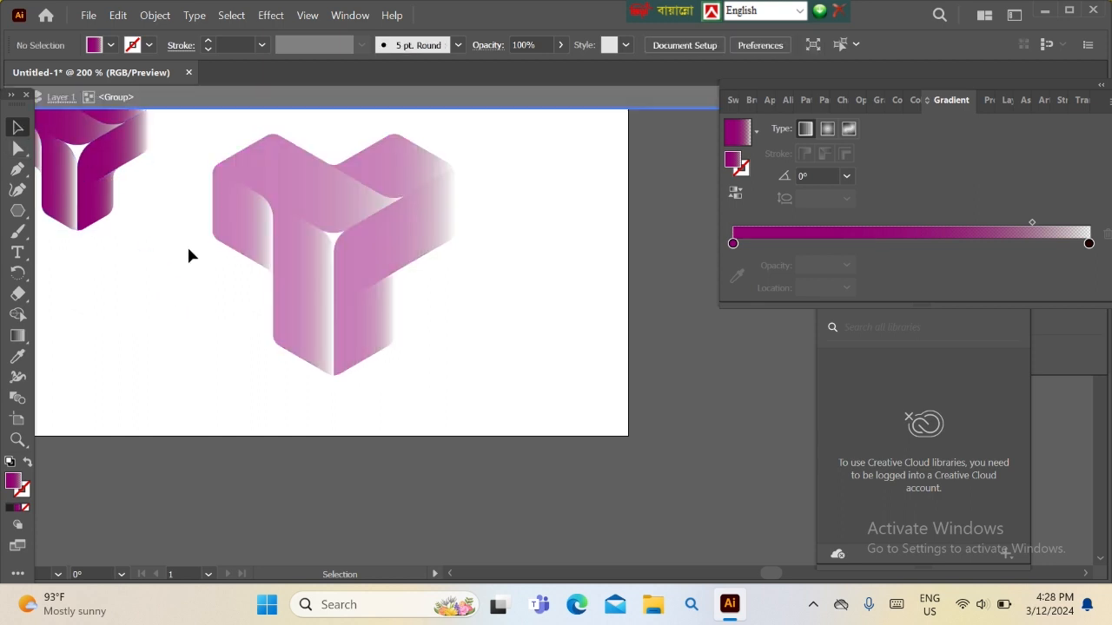
double_click(241, 118)
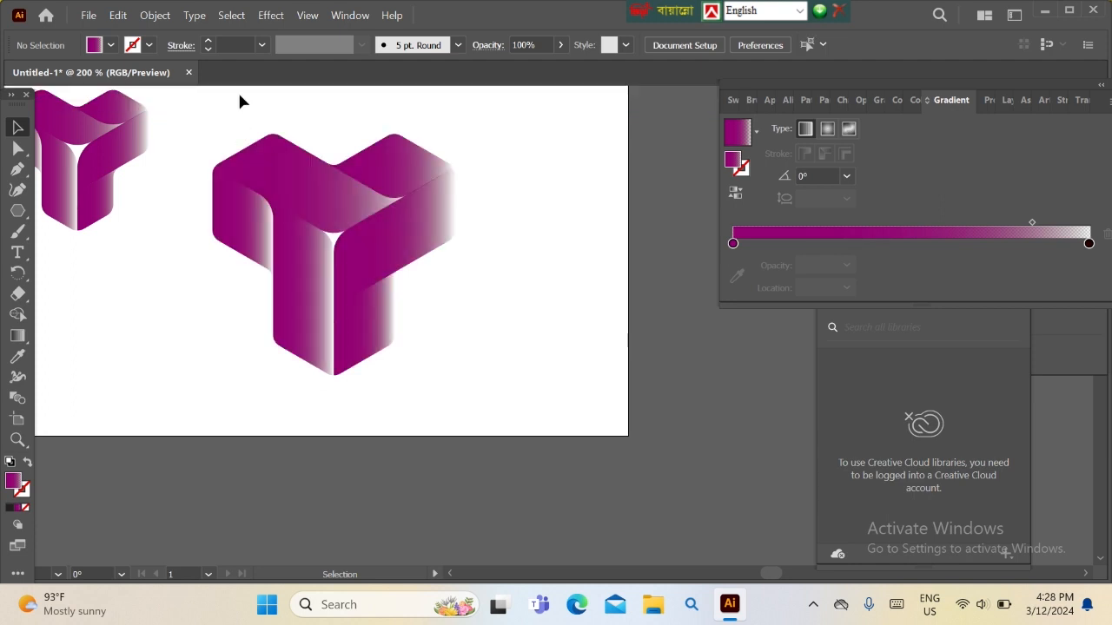
Step: Move the small reference logo down so it sits fully on the artboard beside the lower half of the large logo
click(112, 155)
drag(113, 154, 148, 302)
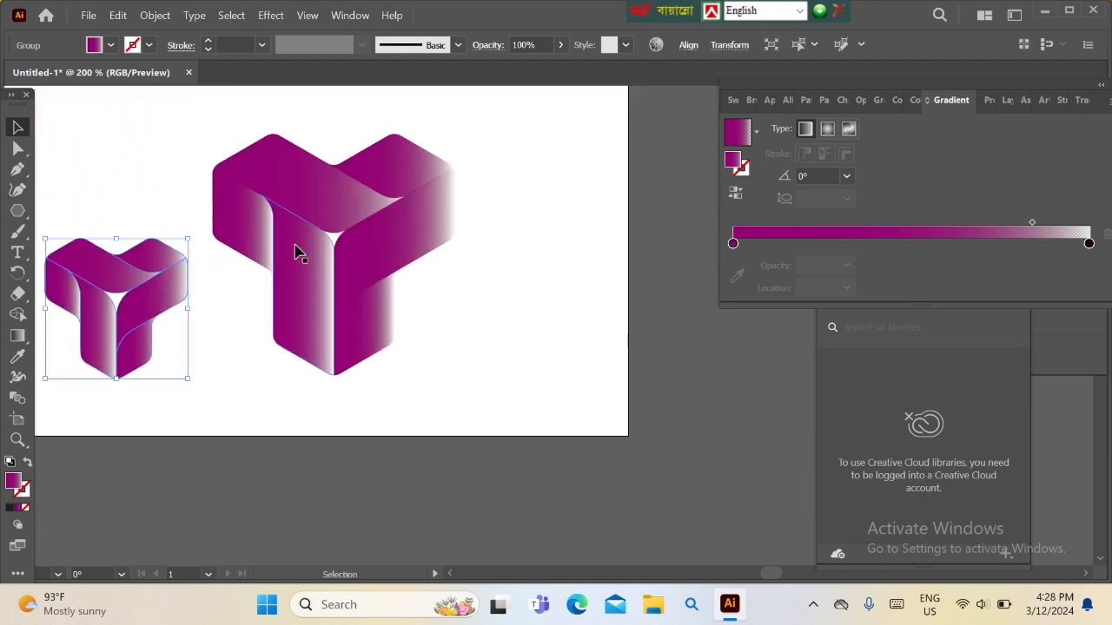
click(295, 251)
click(169, 205)
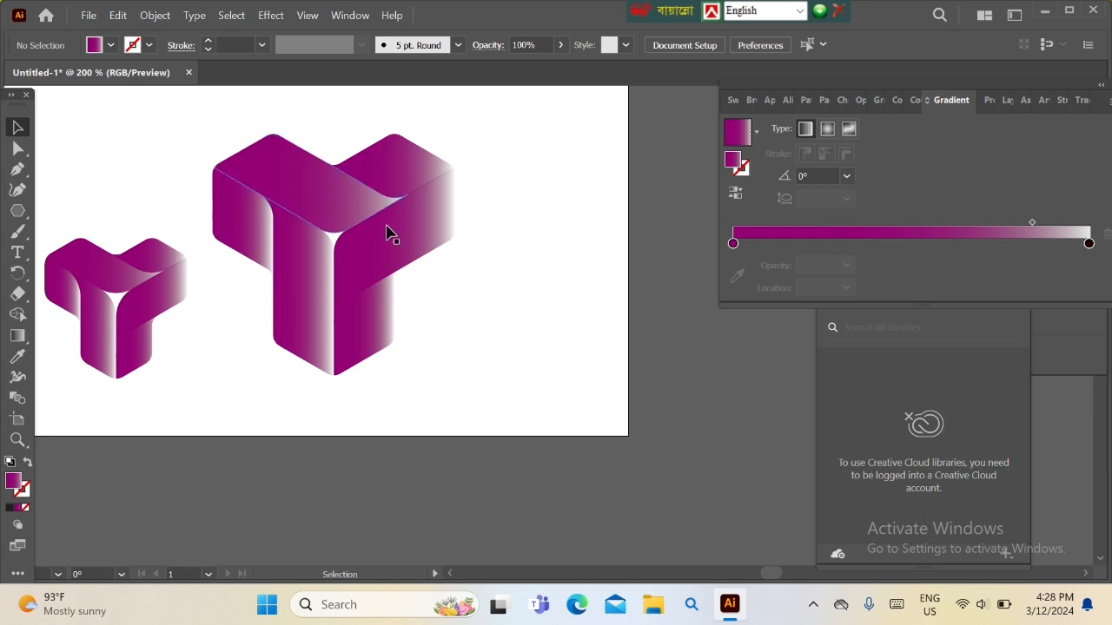